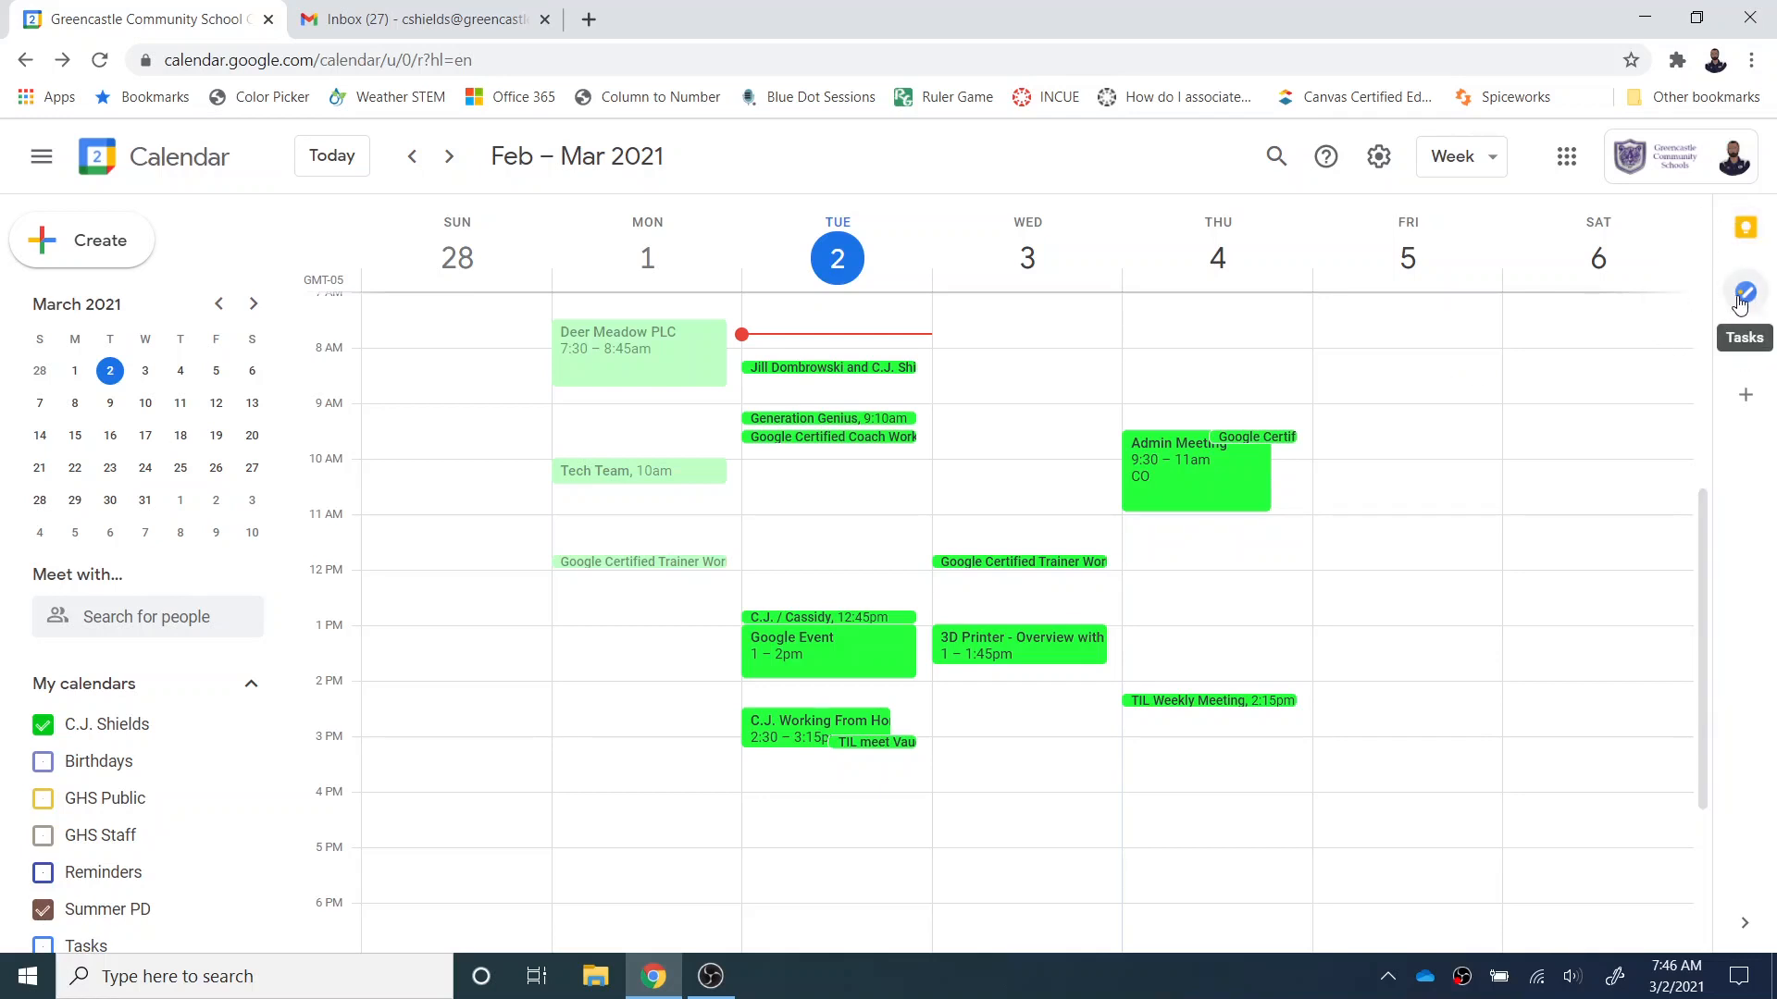
Open the Tasks panel in both Google Calendar and Gmail, and return to the calendar.
click(416, 17)
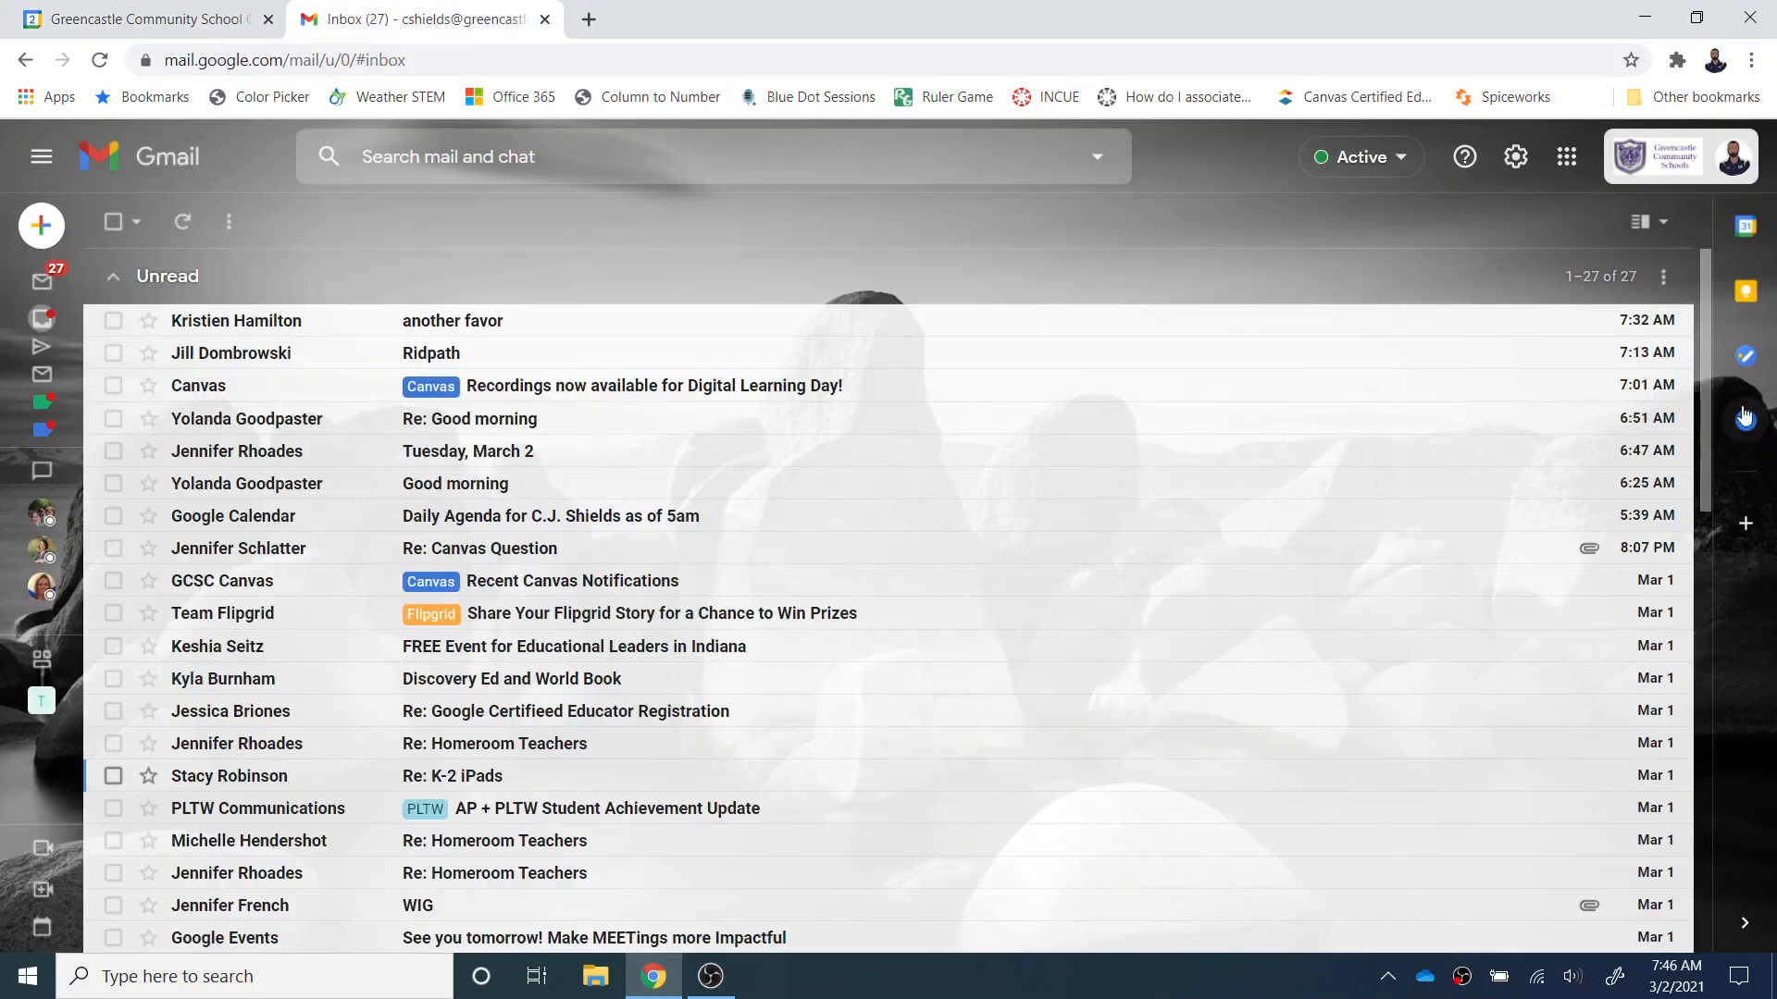
click(153, 11)
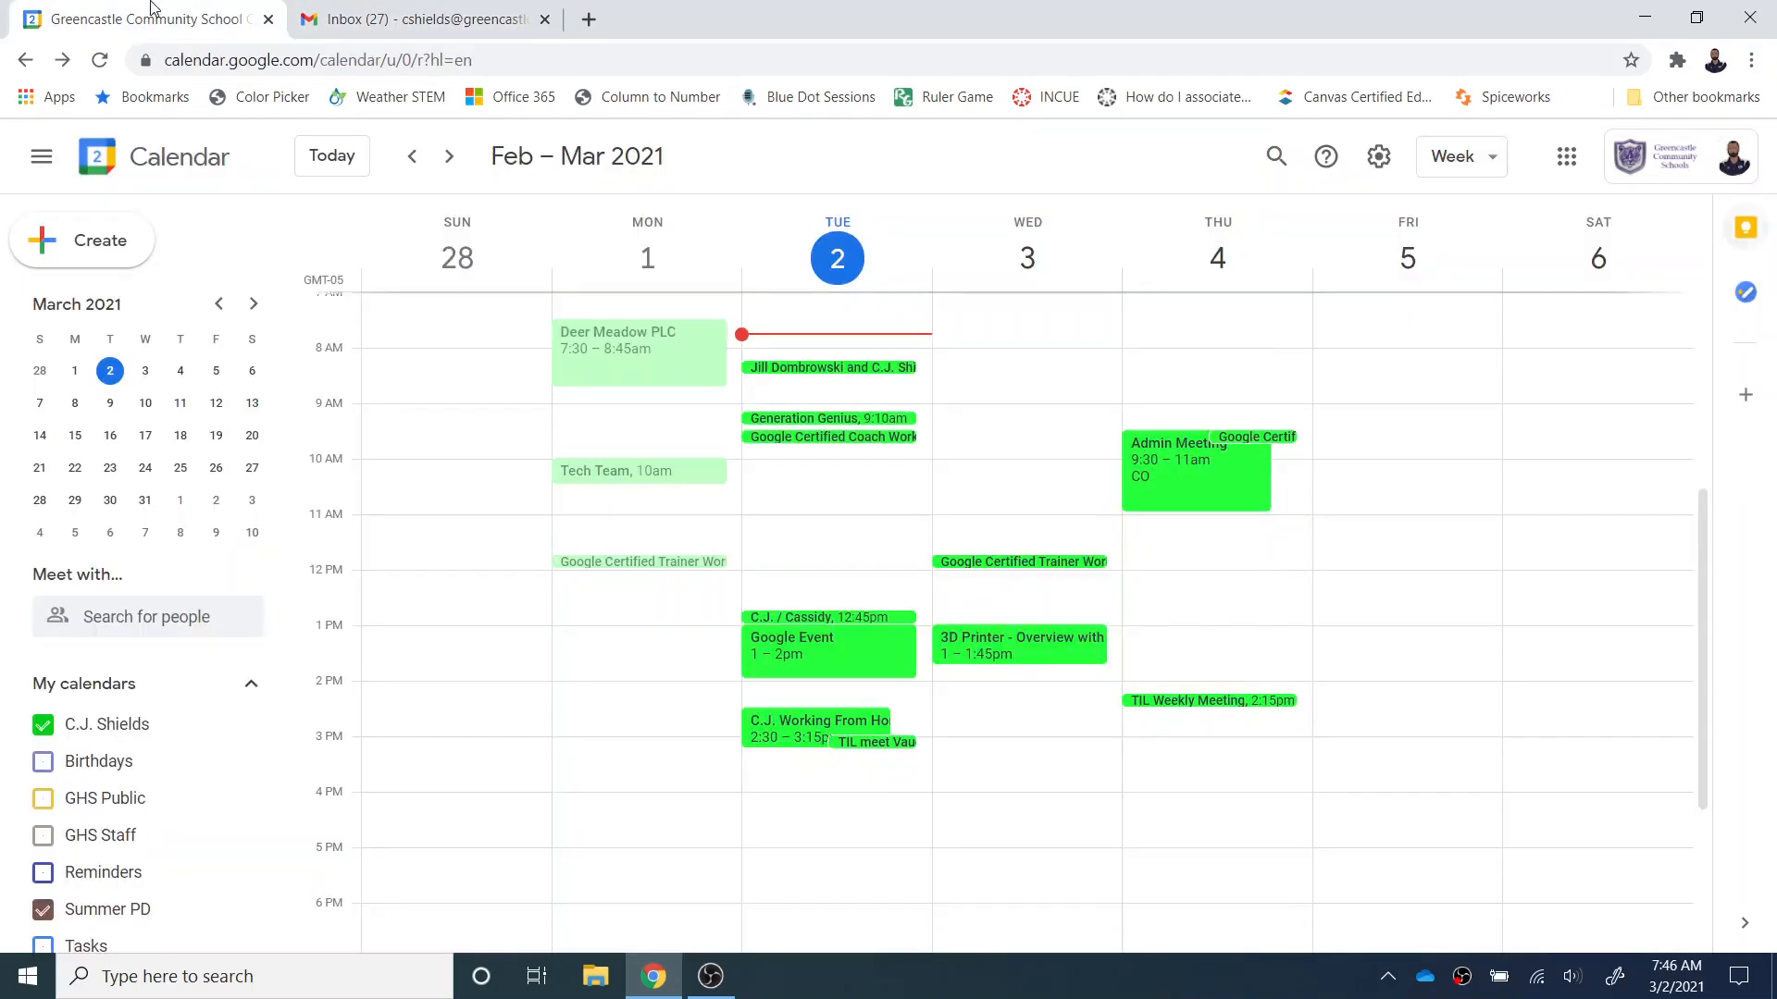
click(1746, 292)
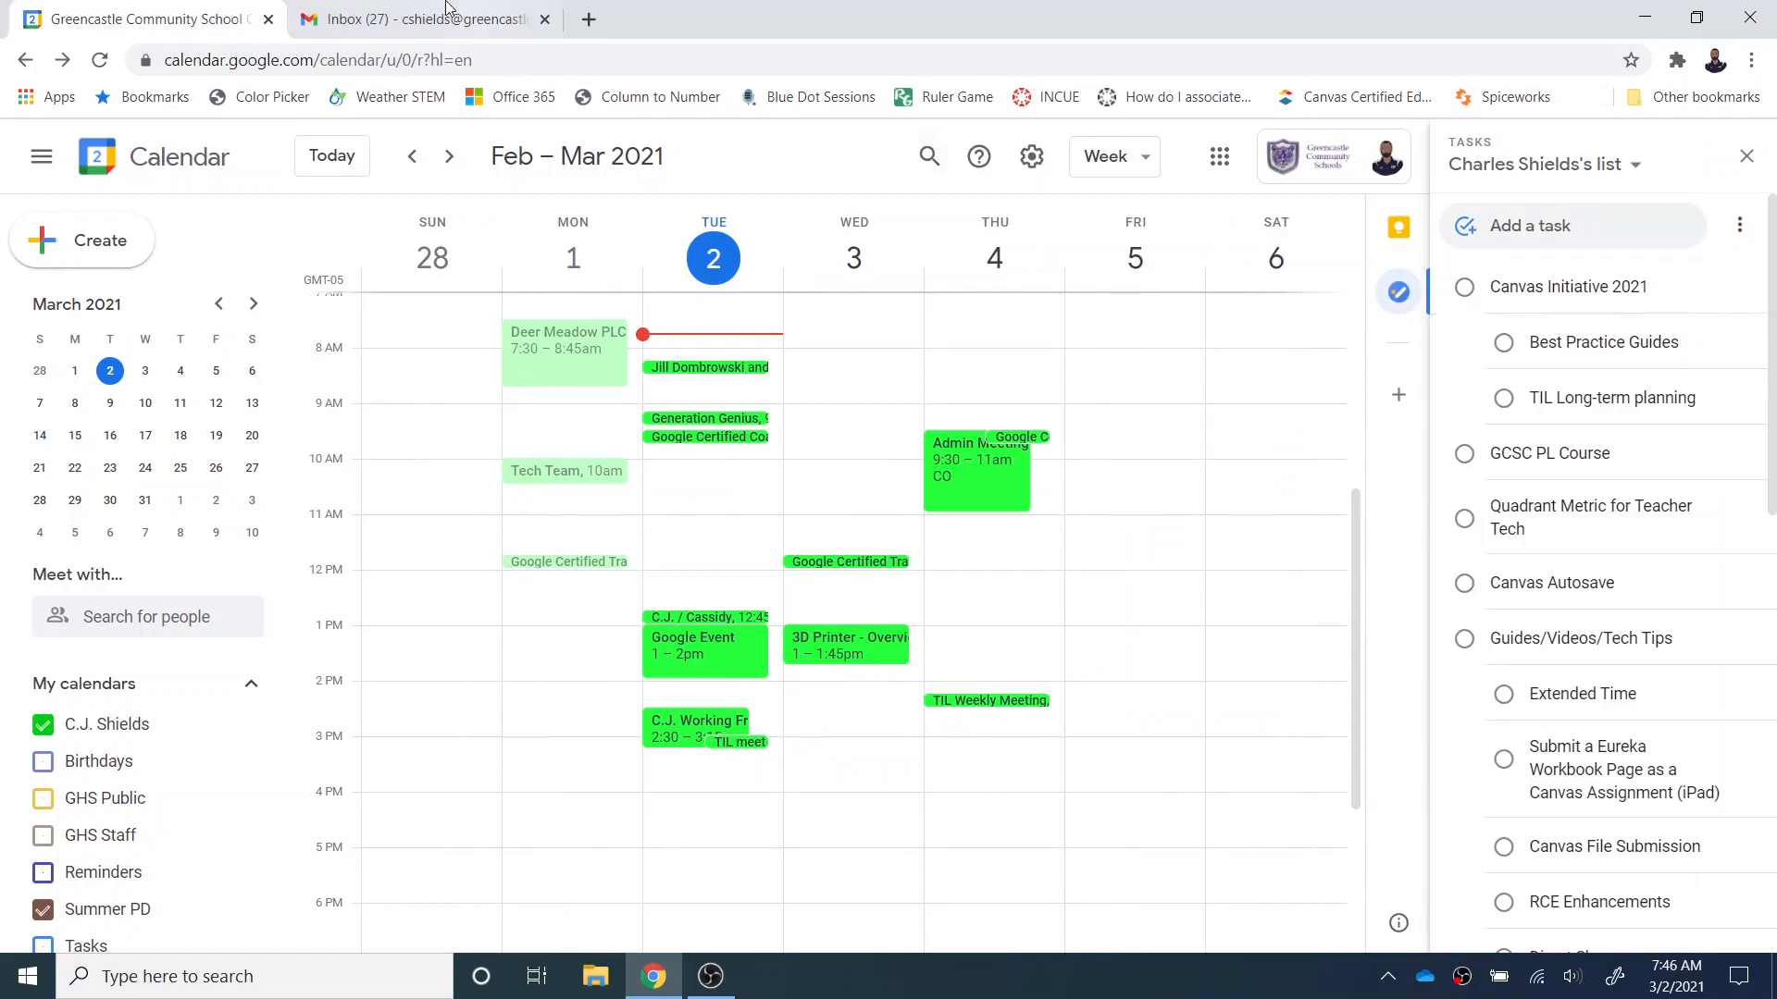
click(460, 8)
click(1749, 365)
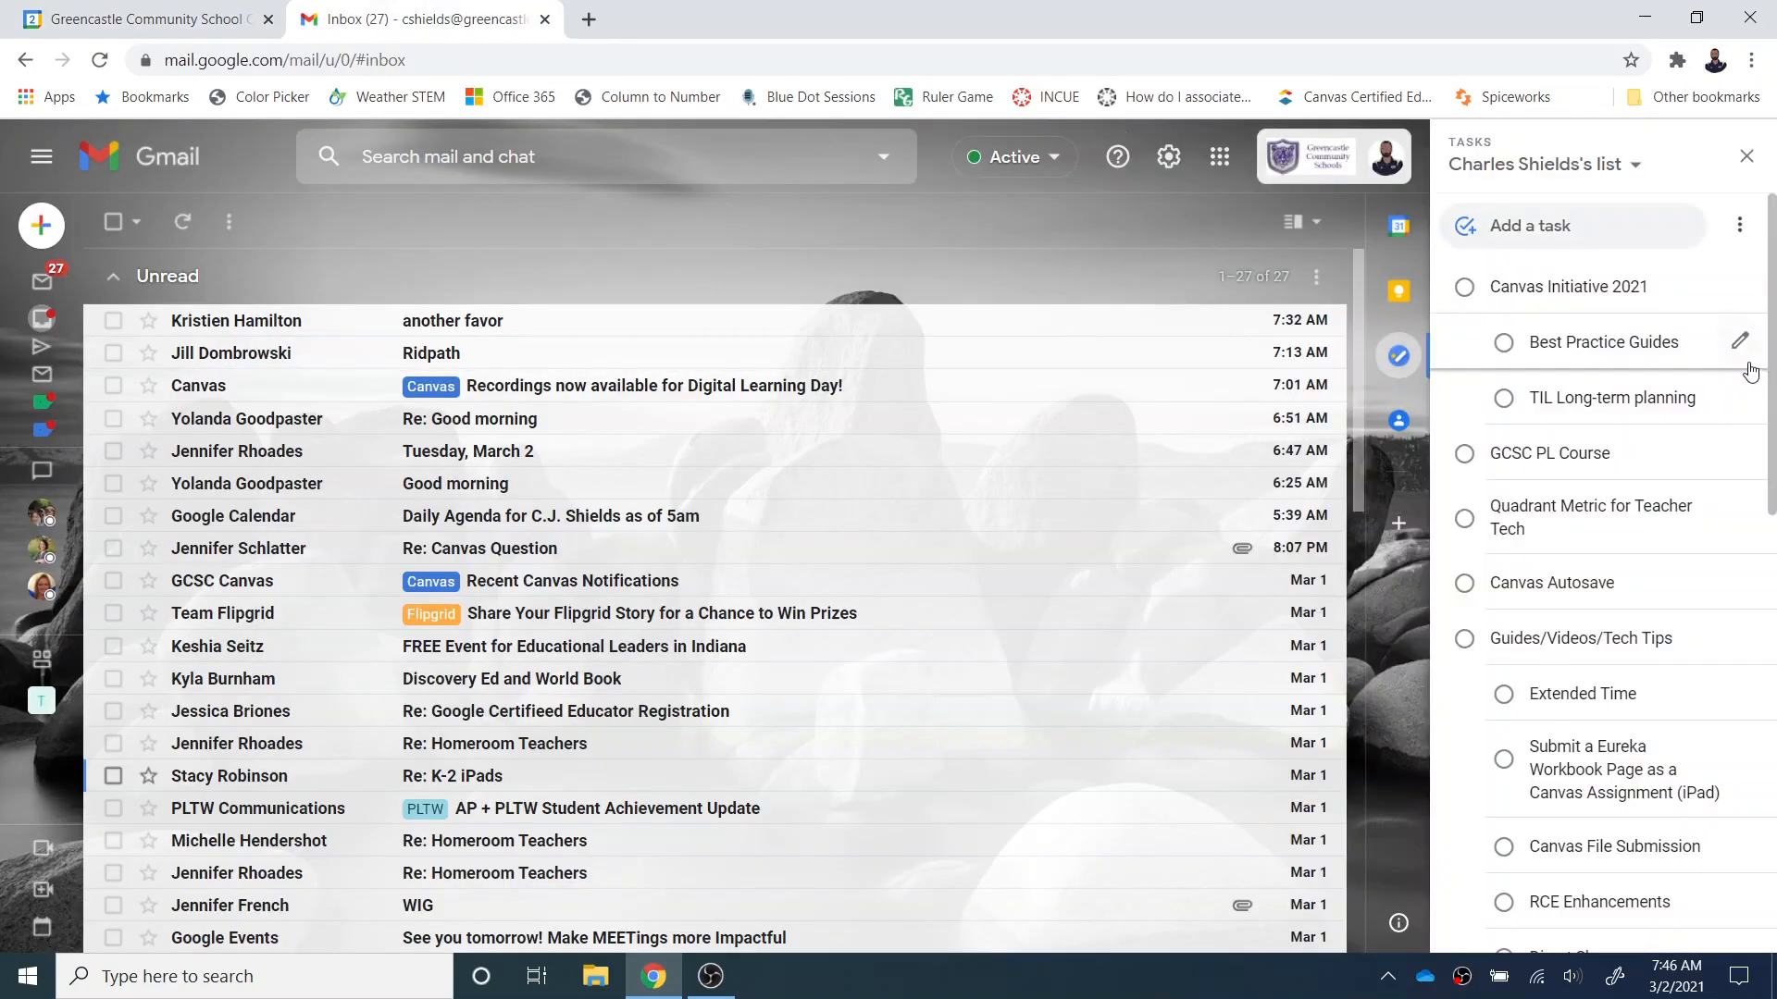
click(37, 7)
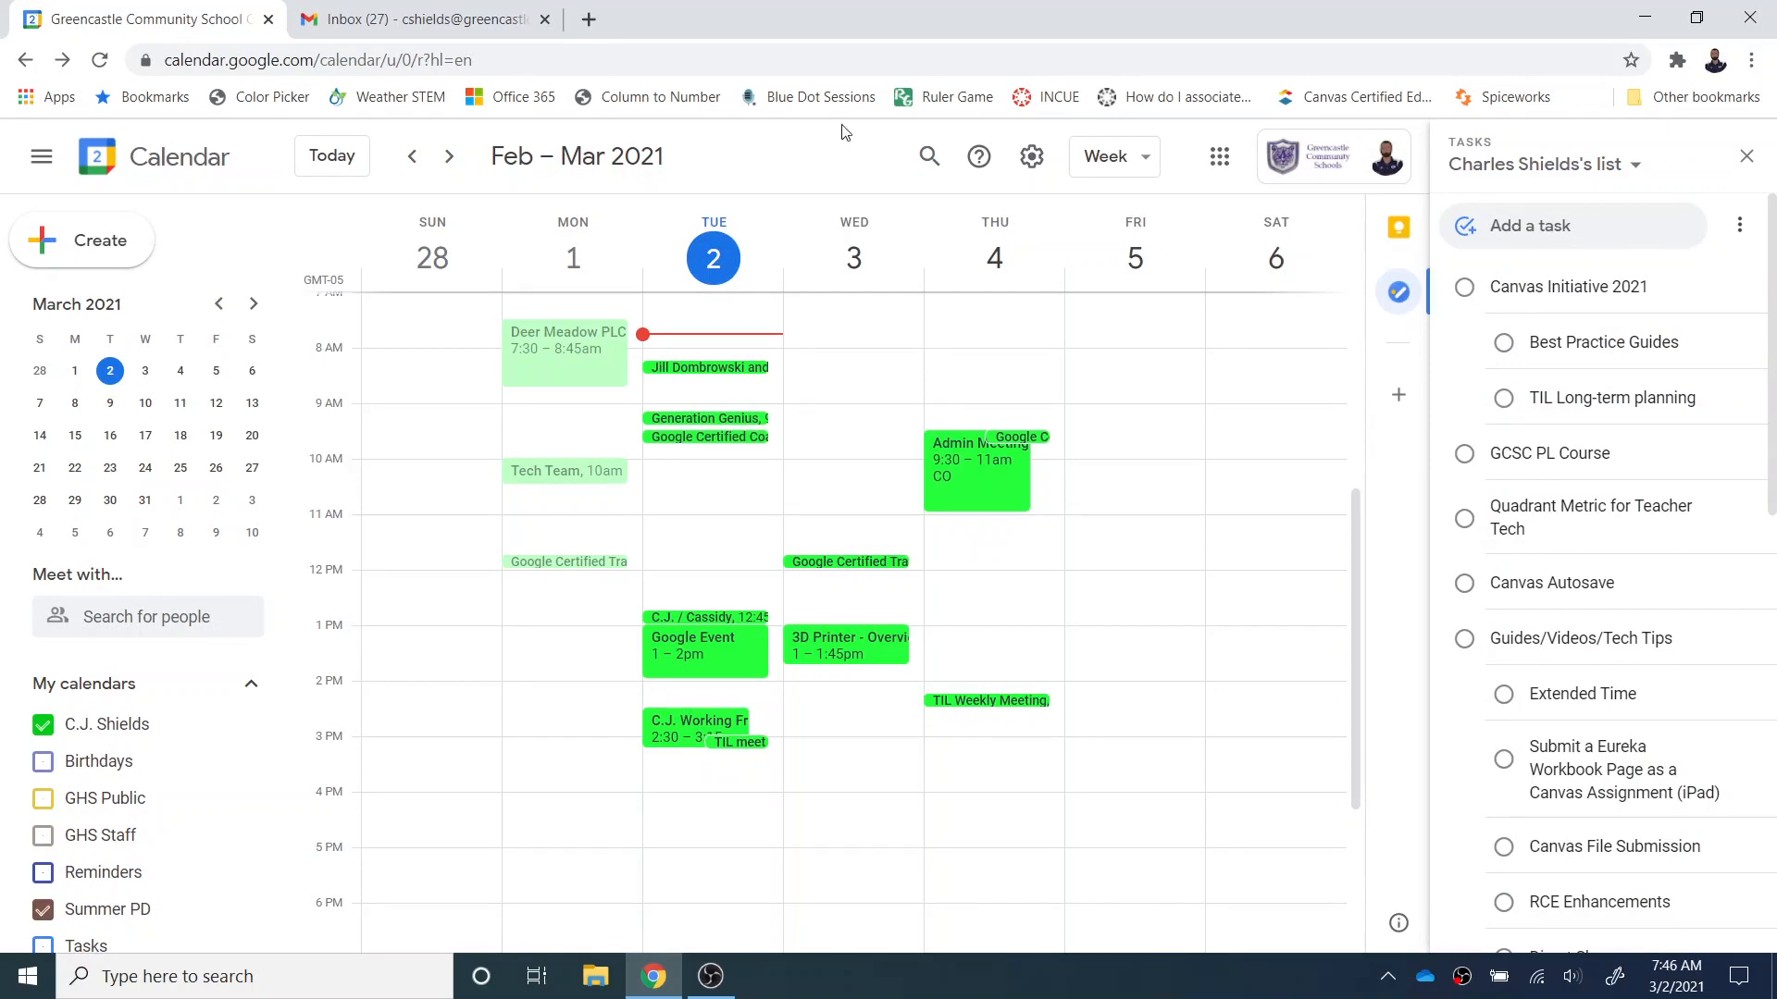
key(ctrl)
key(ctrl)
key(ctrl)
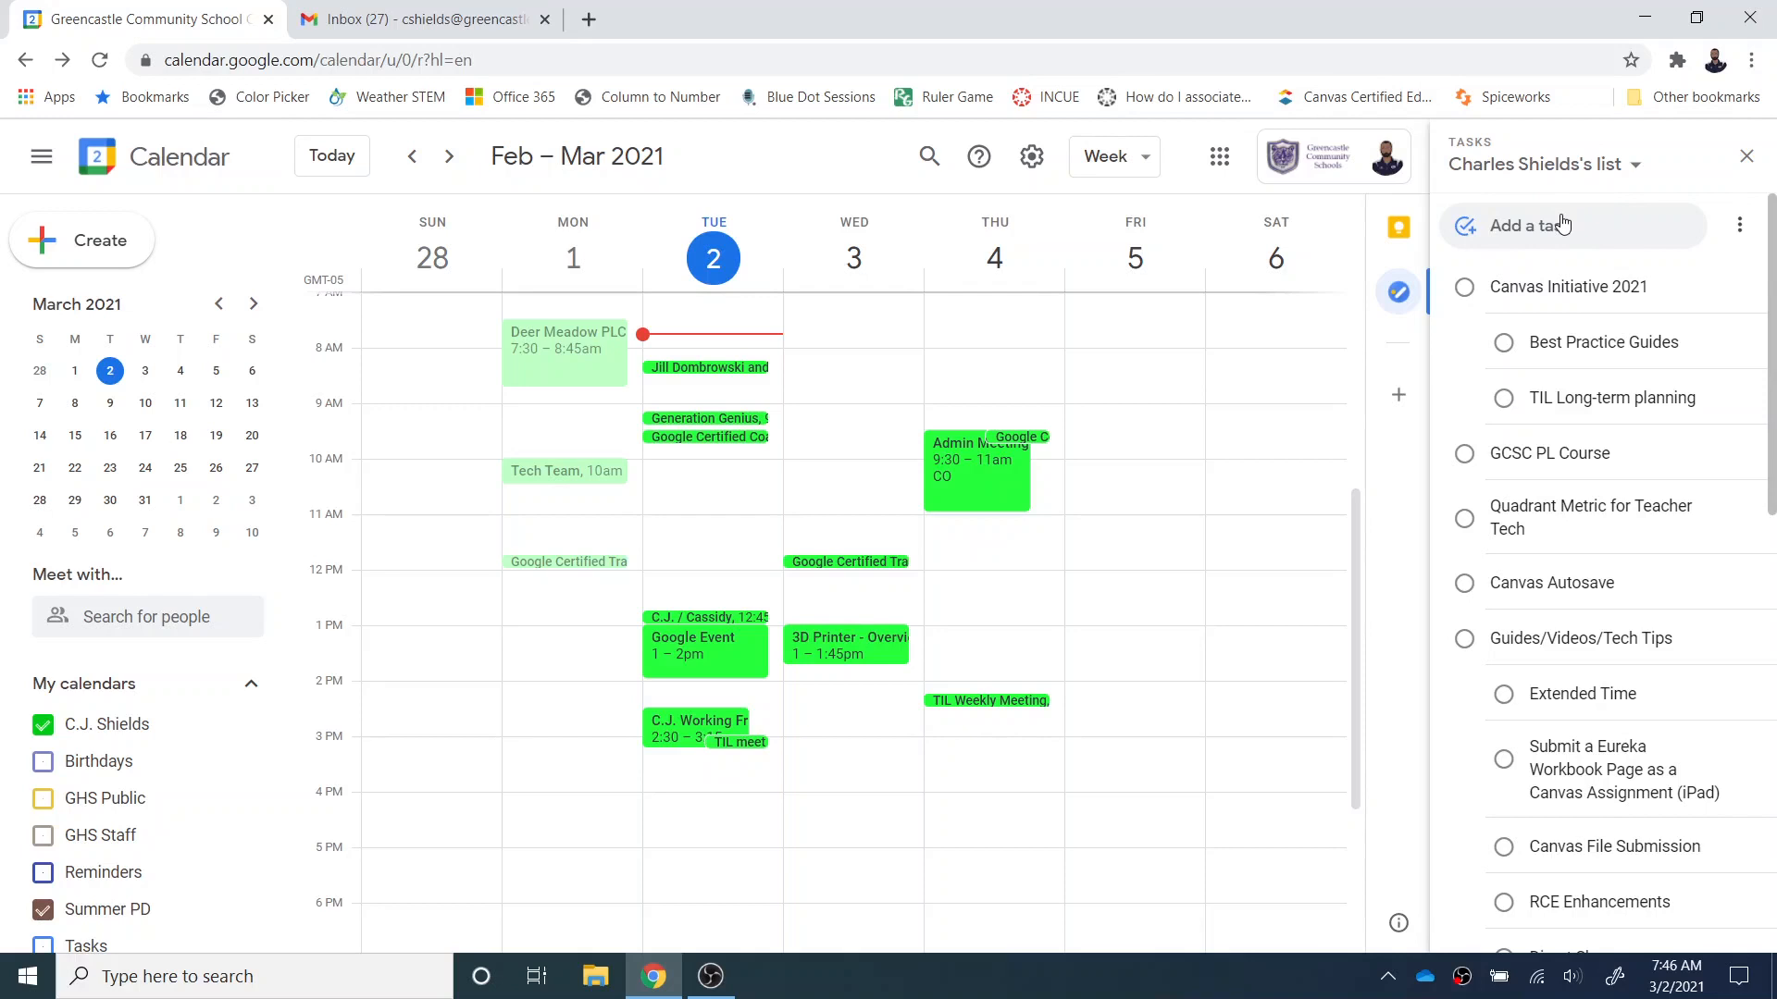
Add a task titled "Example for Video" to the task list.
click(1562, 225)
text(Exa)
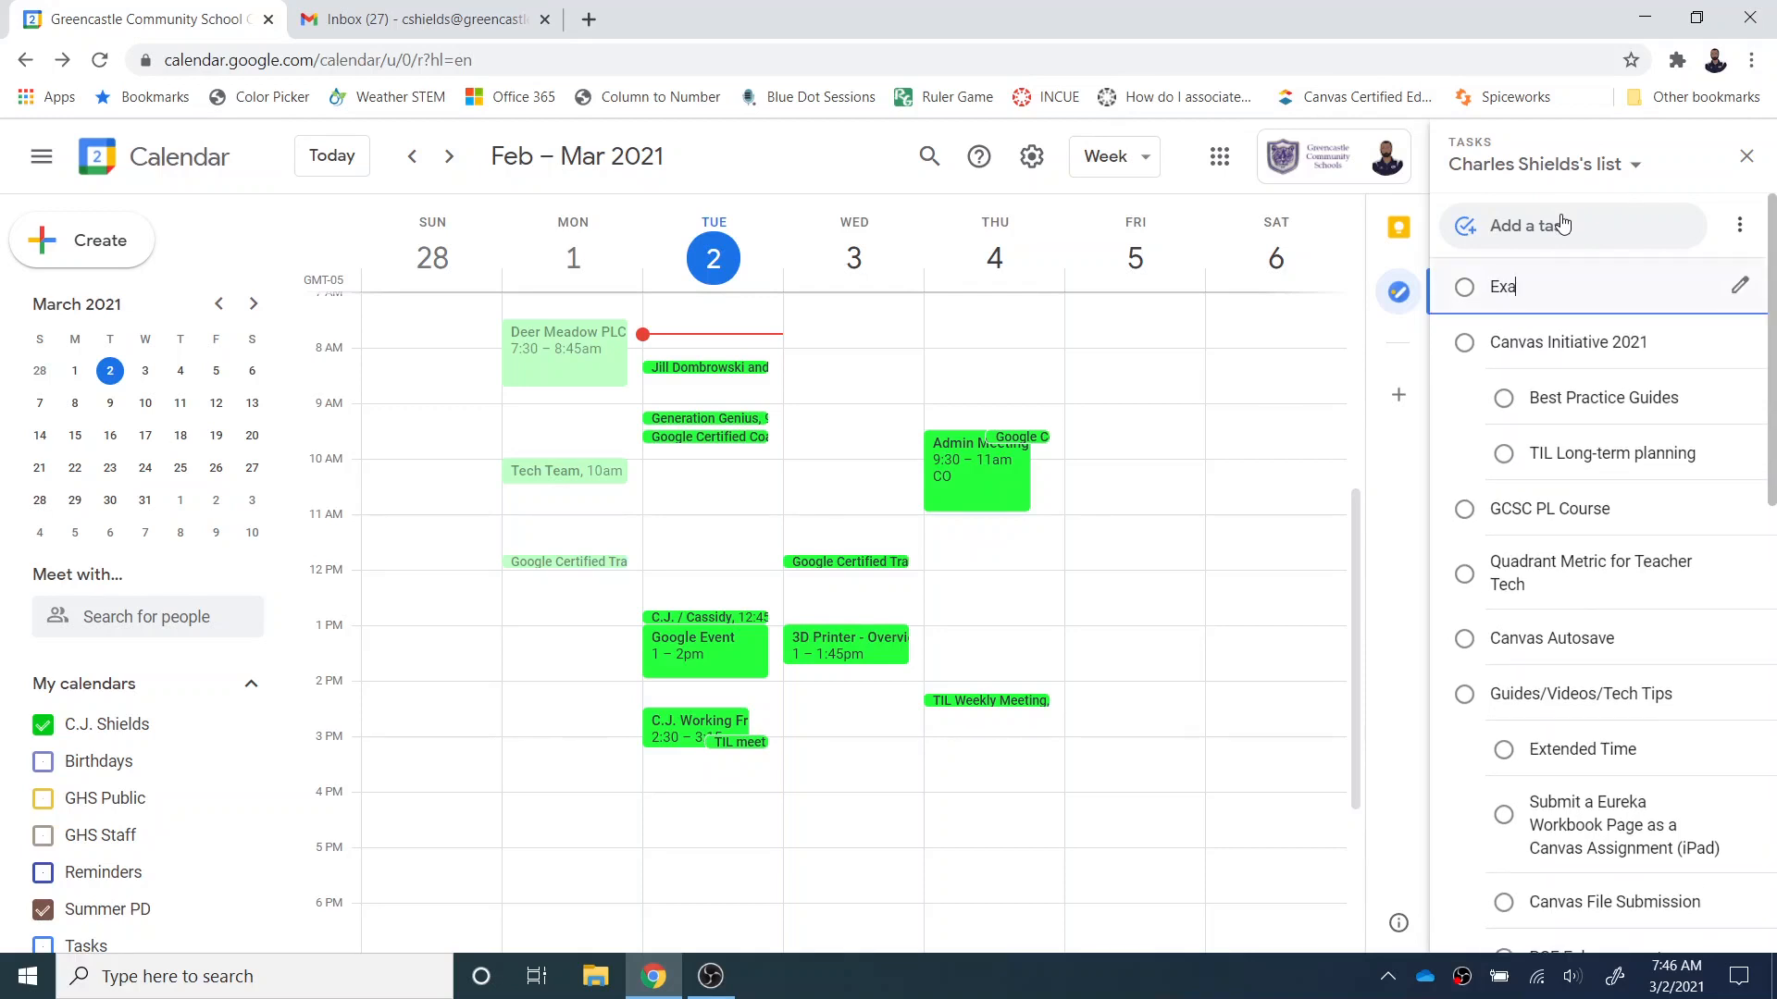
text(mple for Video)
key(Return)
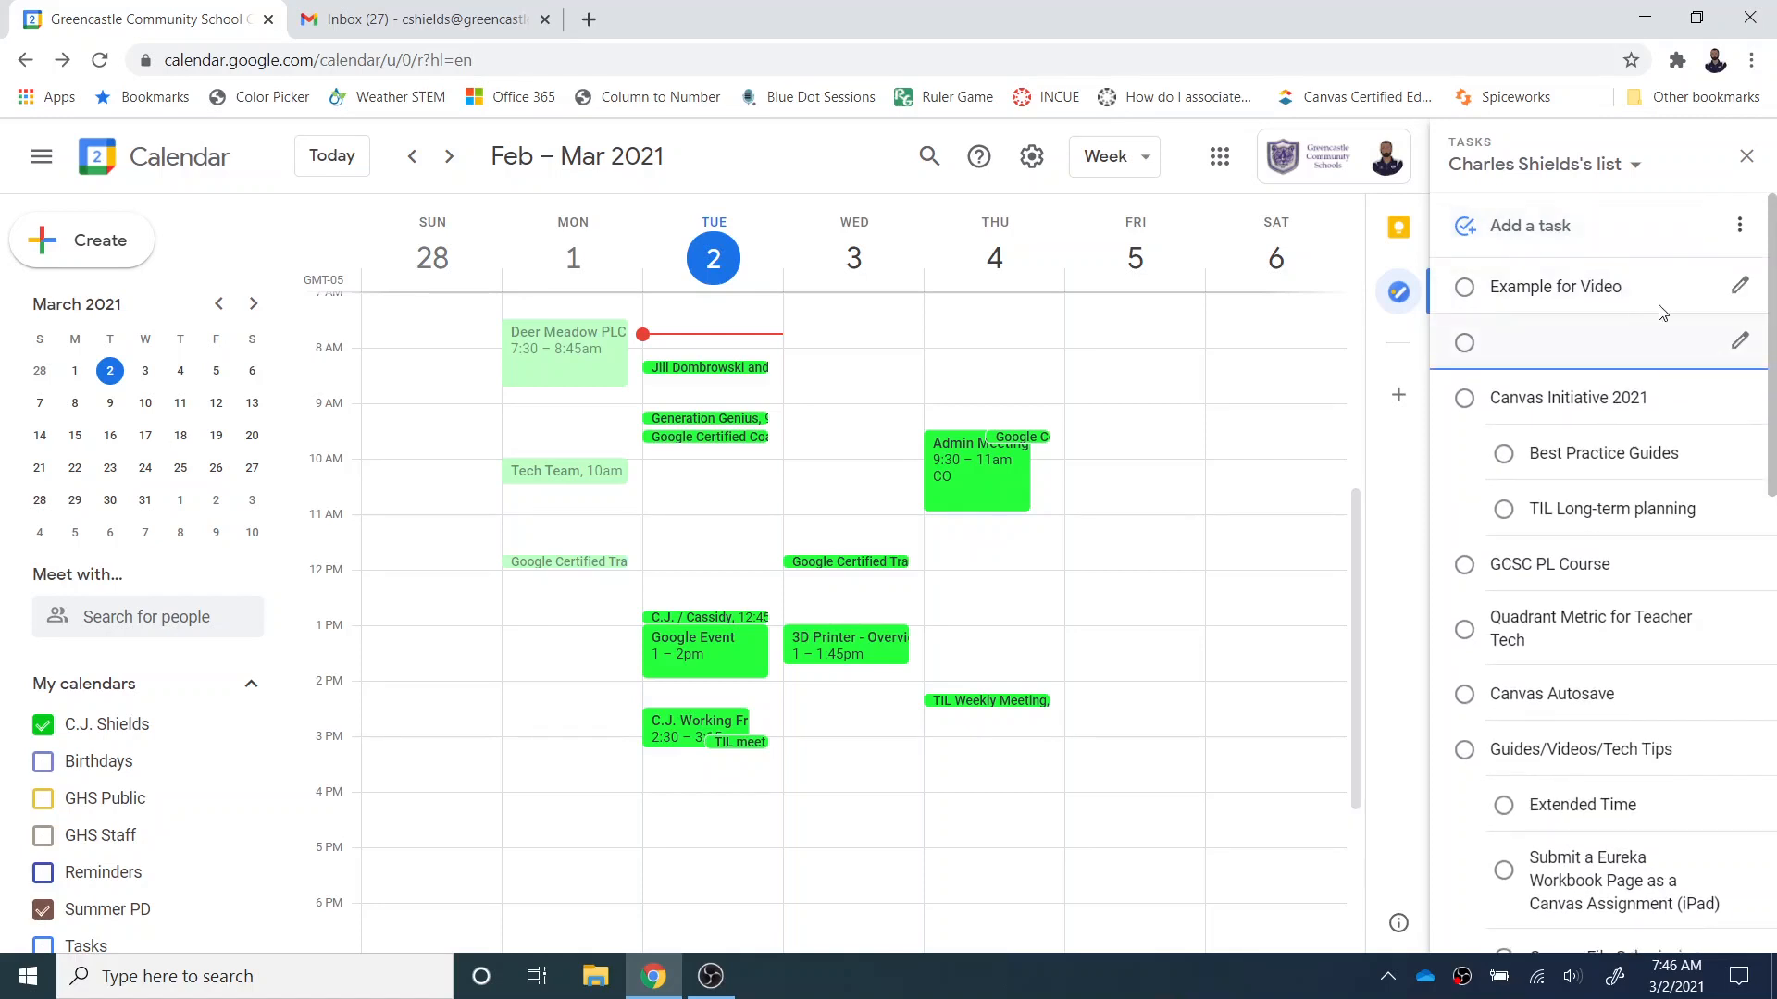
Schedule the "Example for Video" task for Friday, March 5 at 9:30 AM and return to the task list.
click(1740, 289)
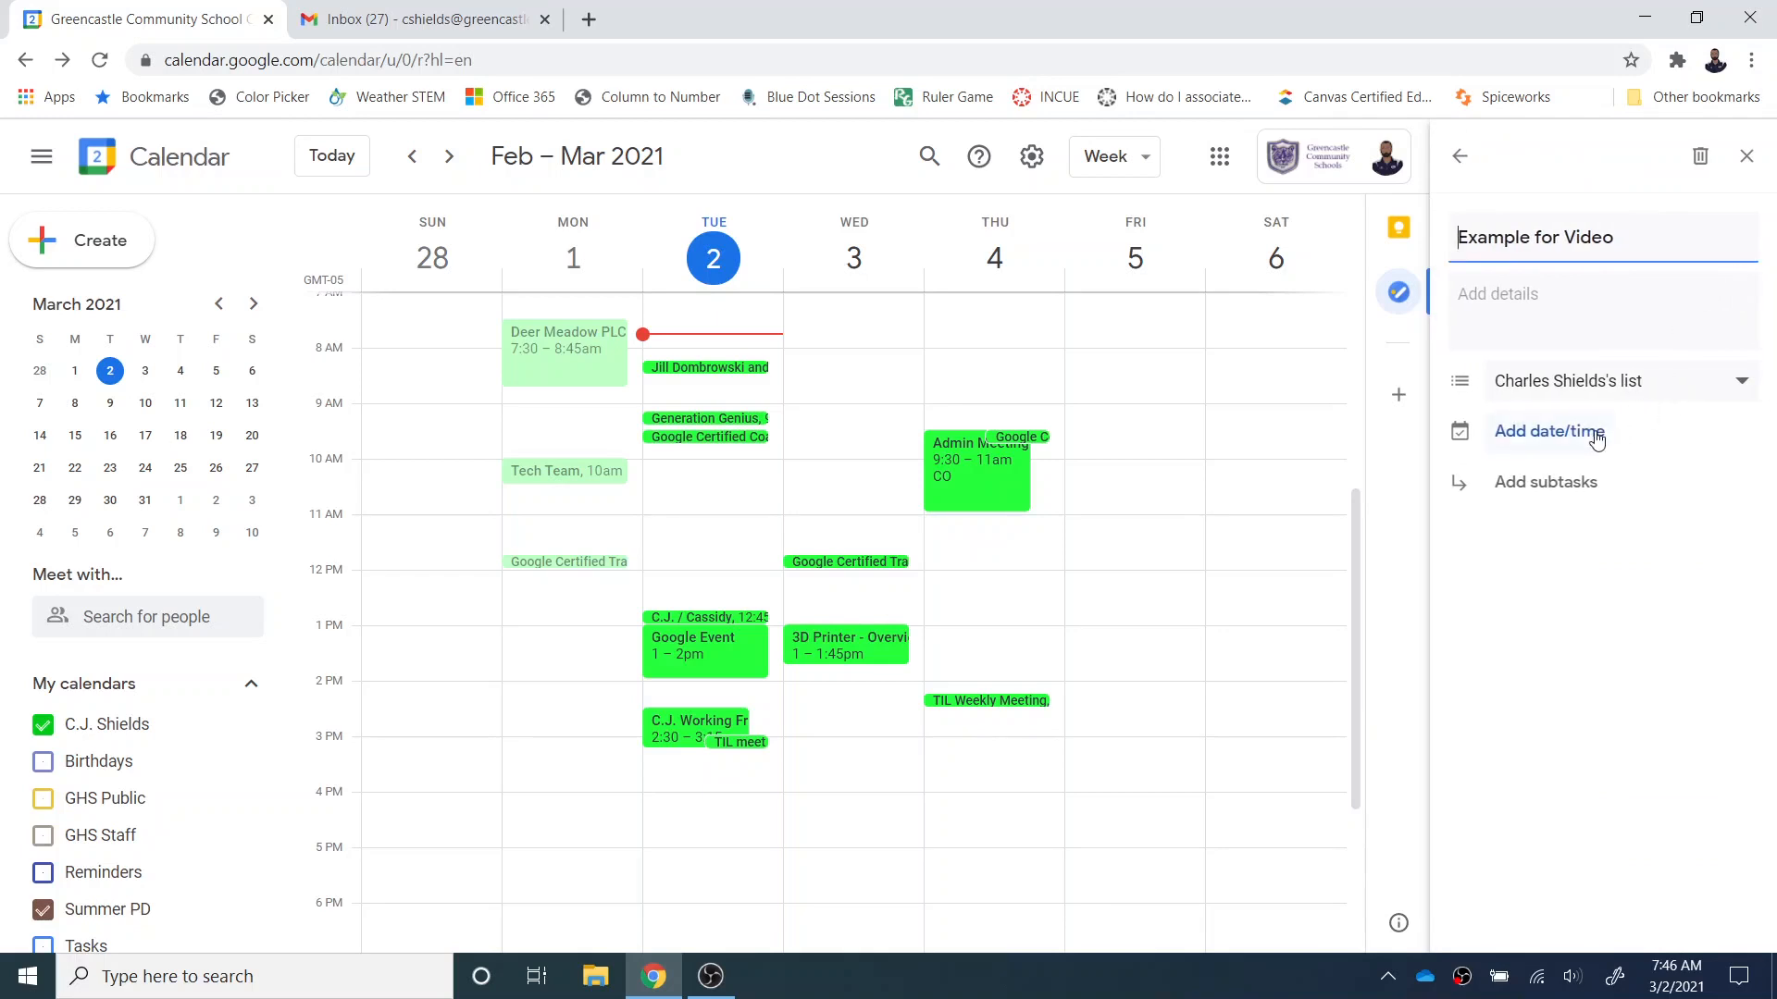
click(1594, 436)
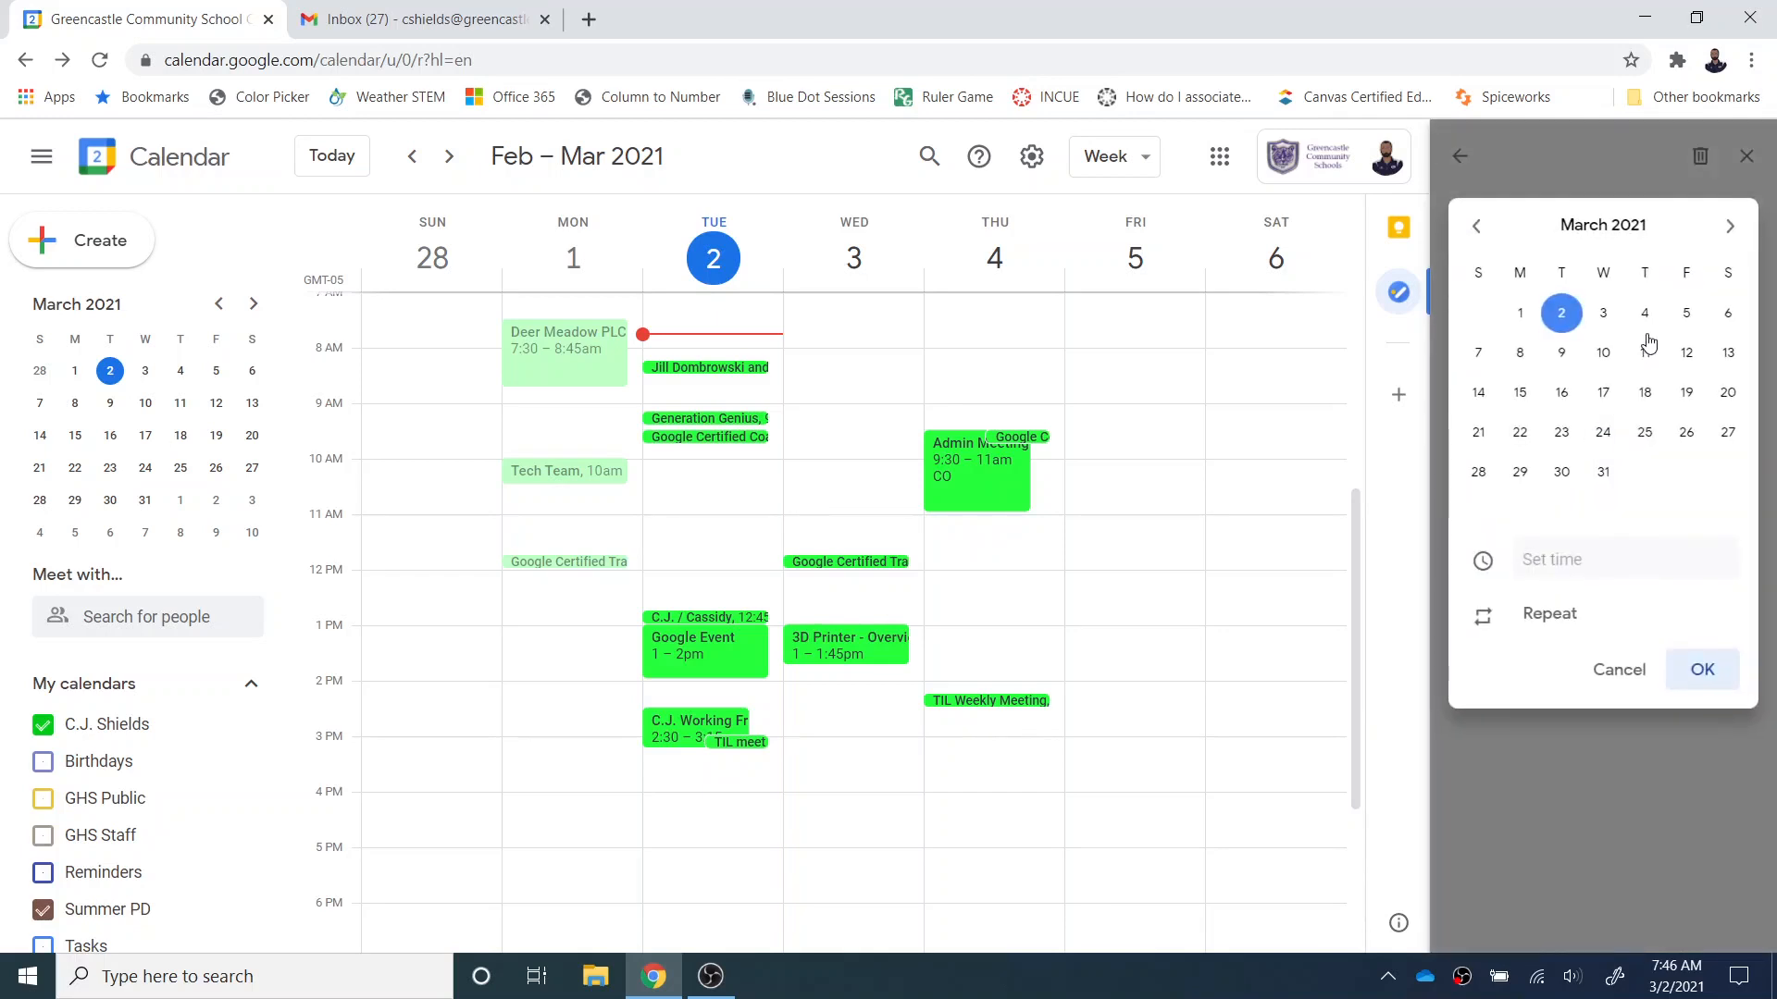
click(1686, 313)
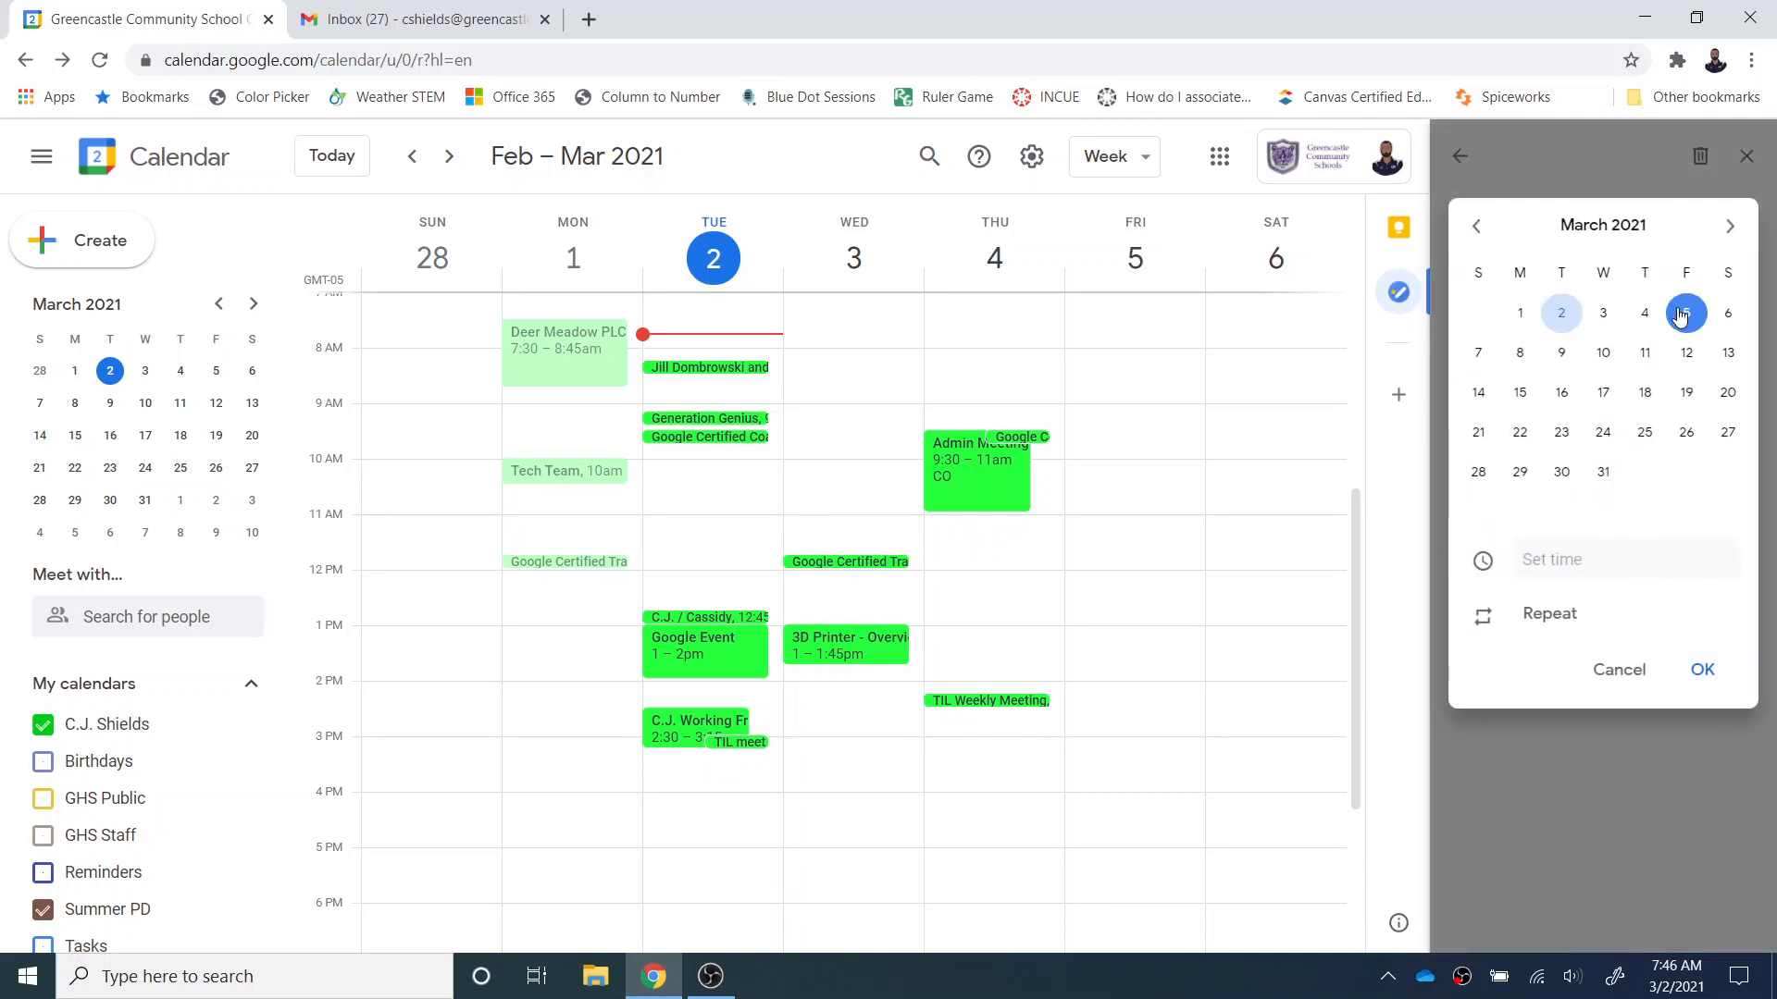
click(1592, 558)
click(1590, 293)
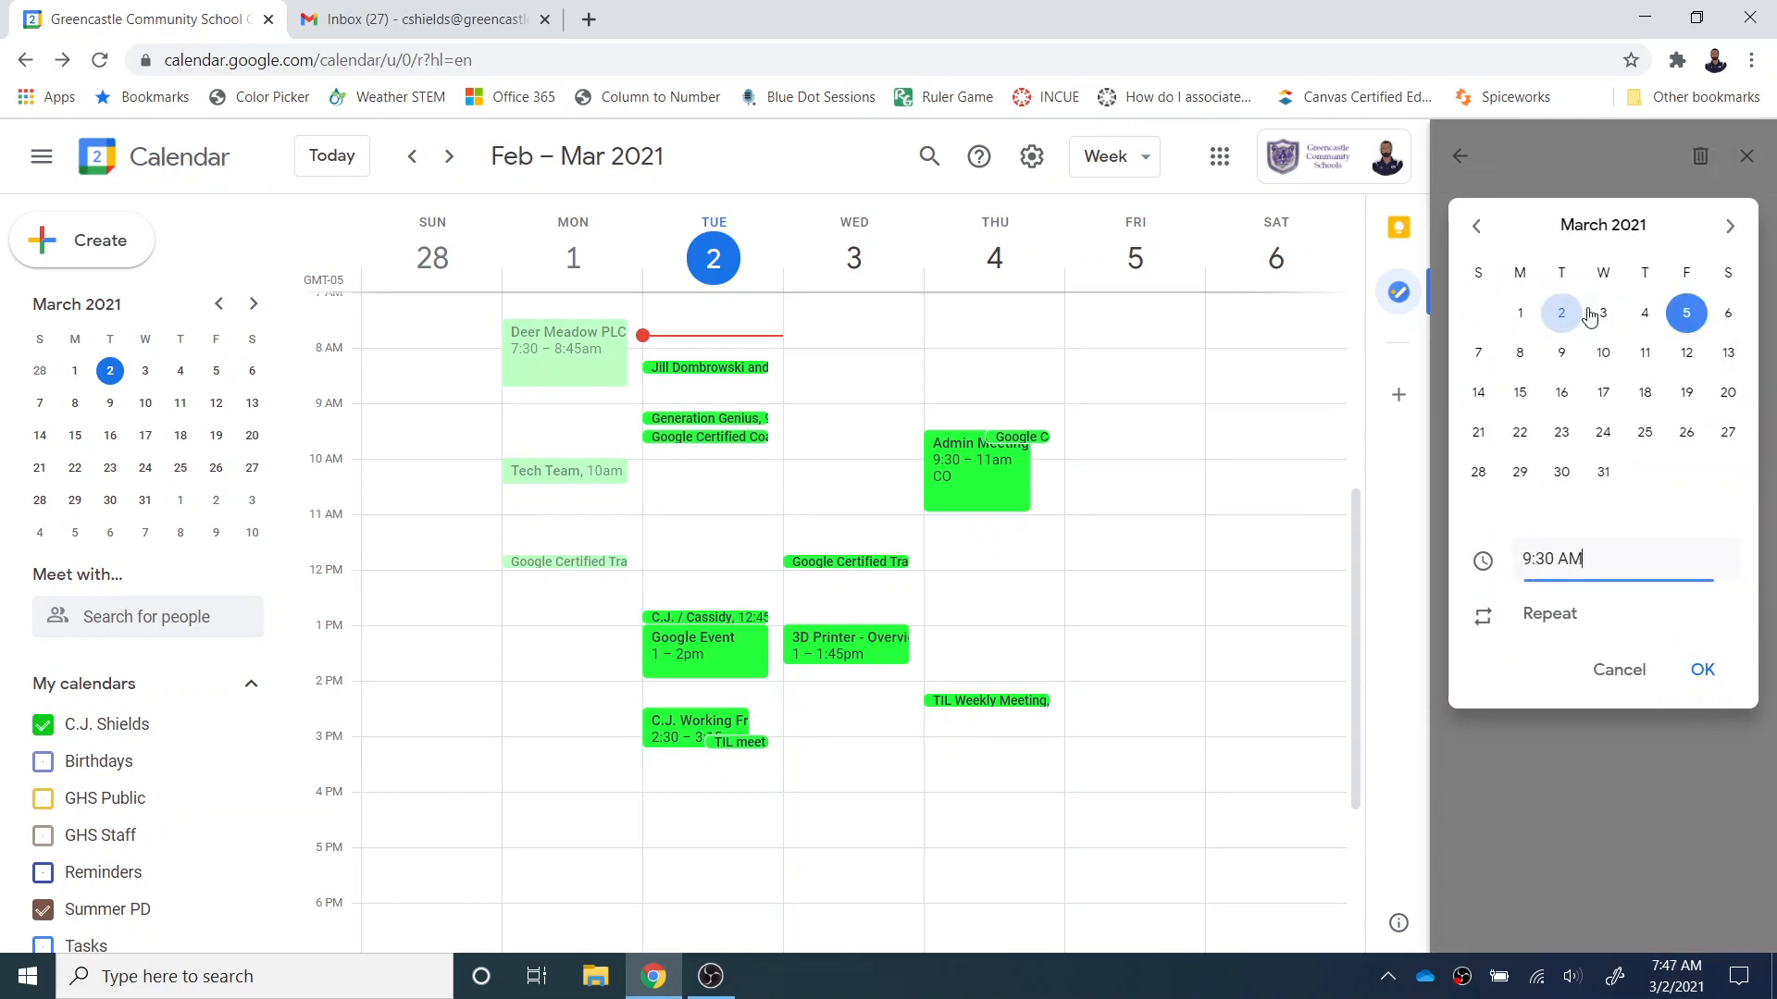
click(1706, 669)
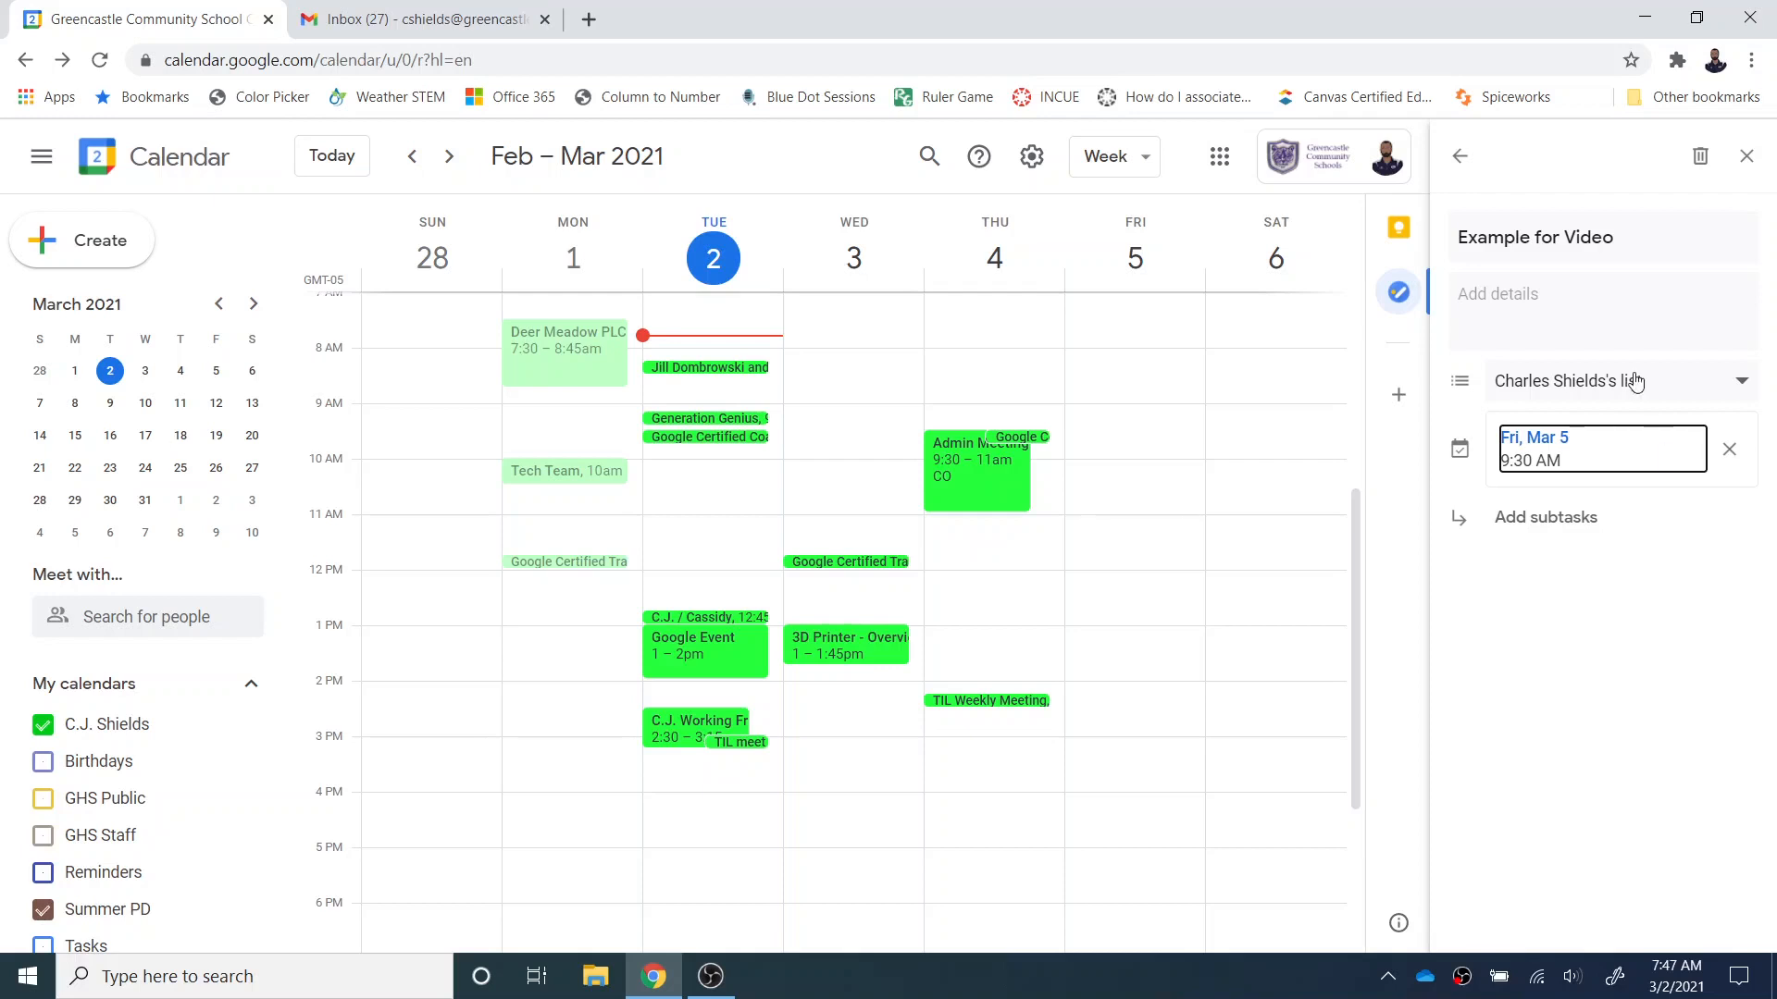
click(1459, 156)
Look through the task list and the choices for switching or creating lists, and close the Tasks panel in Calendar.
click(1507, 316)
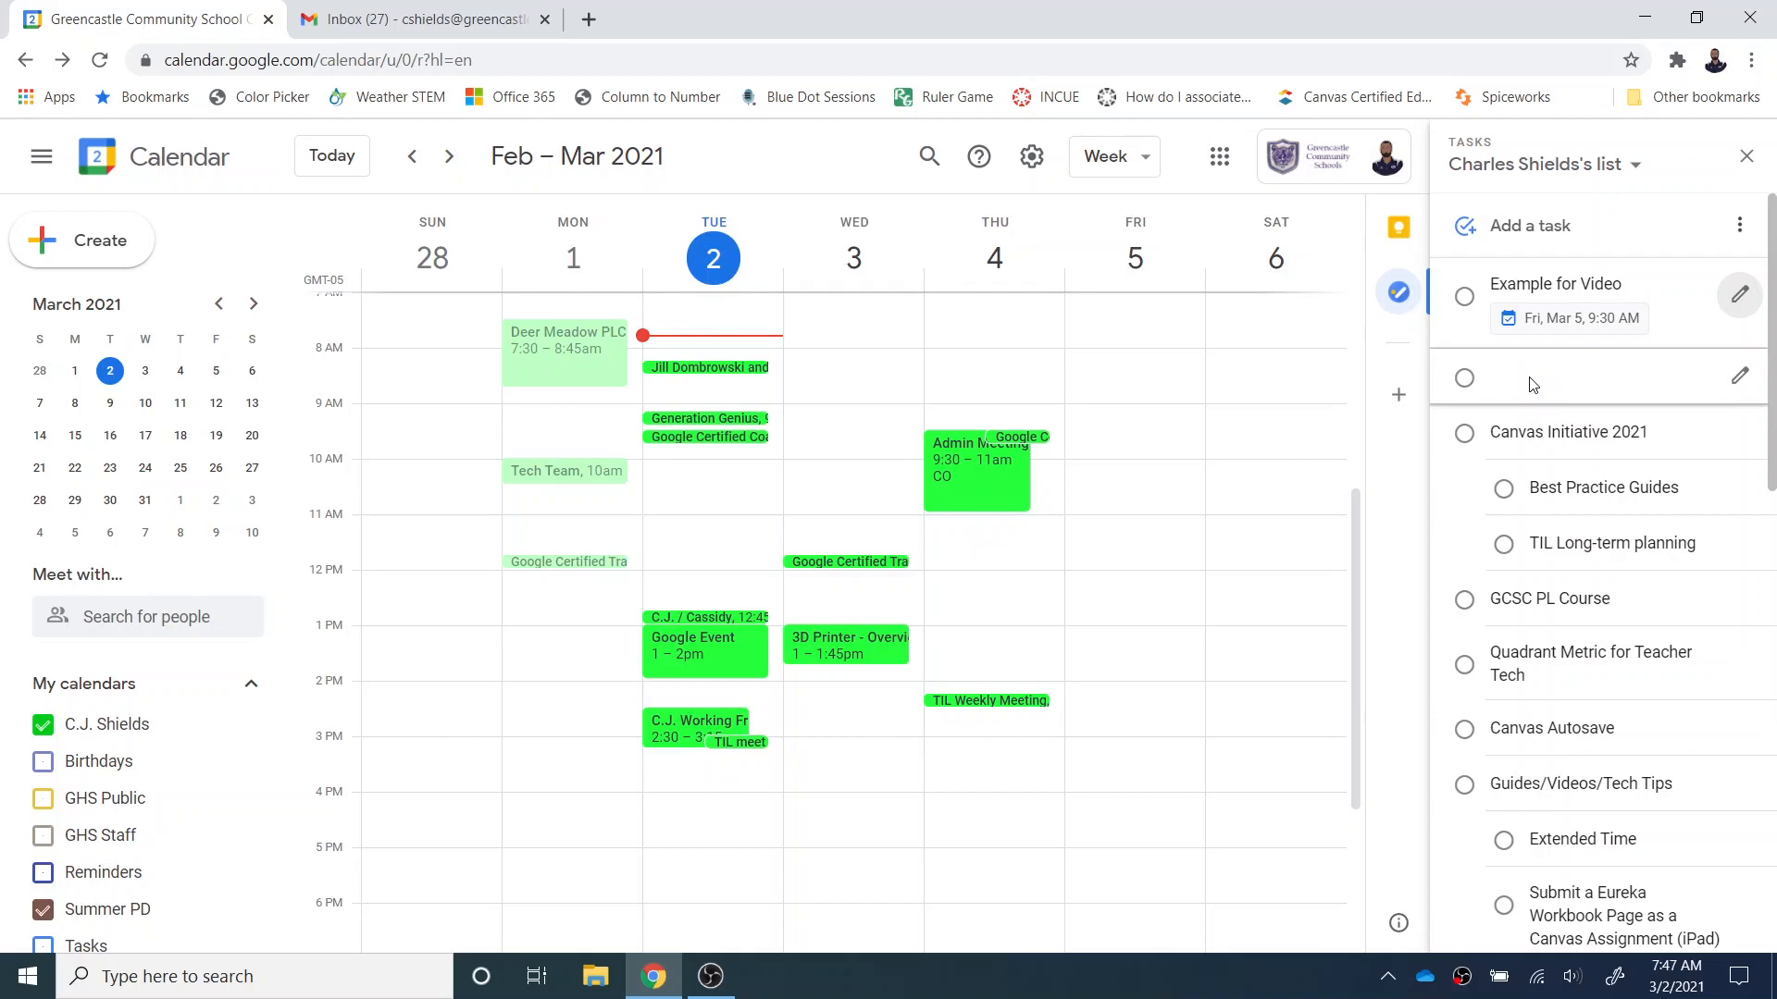
scroll(1628, 546, down, 13)
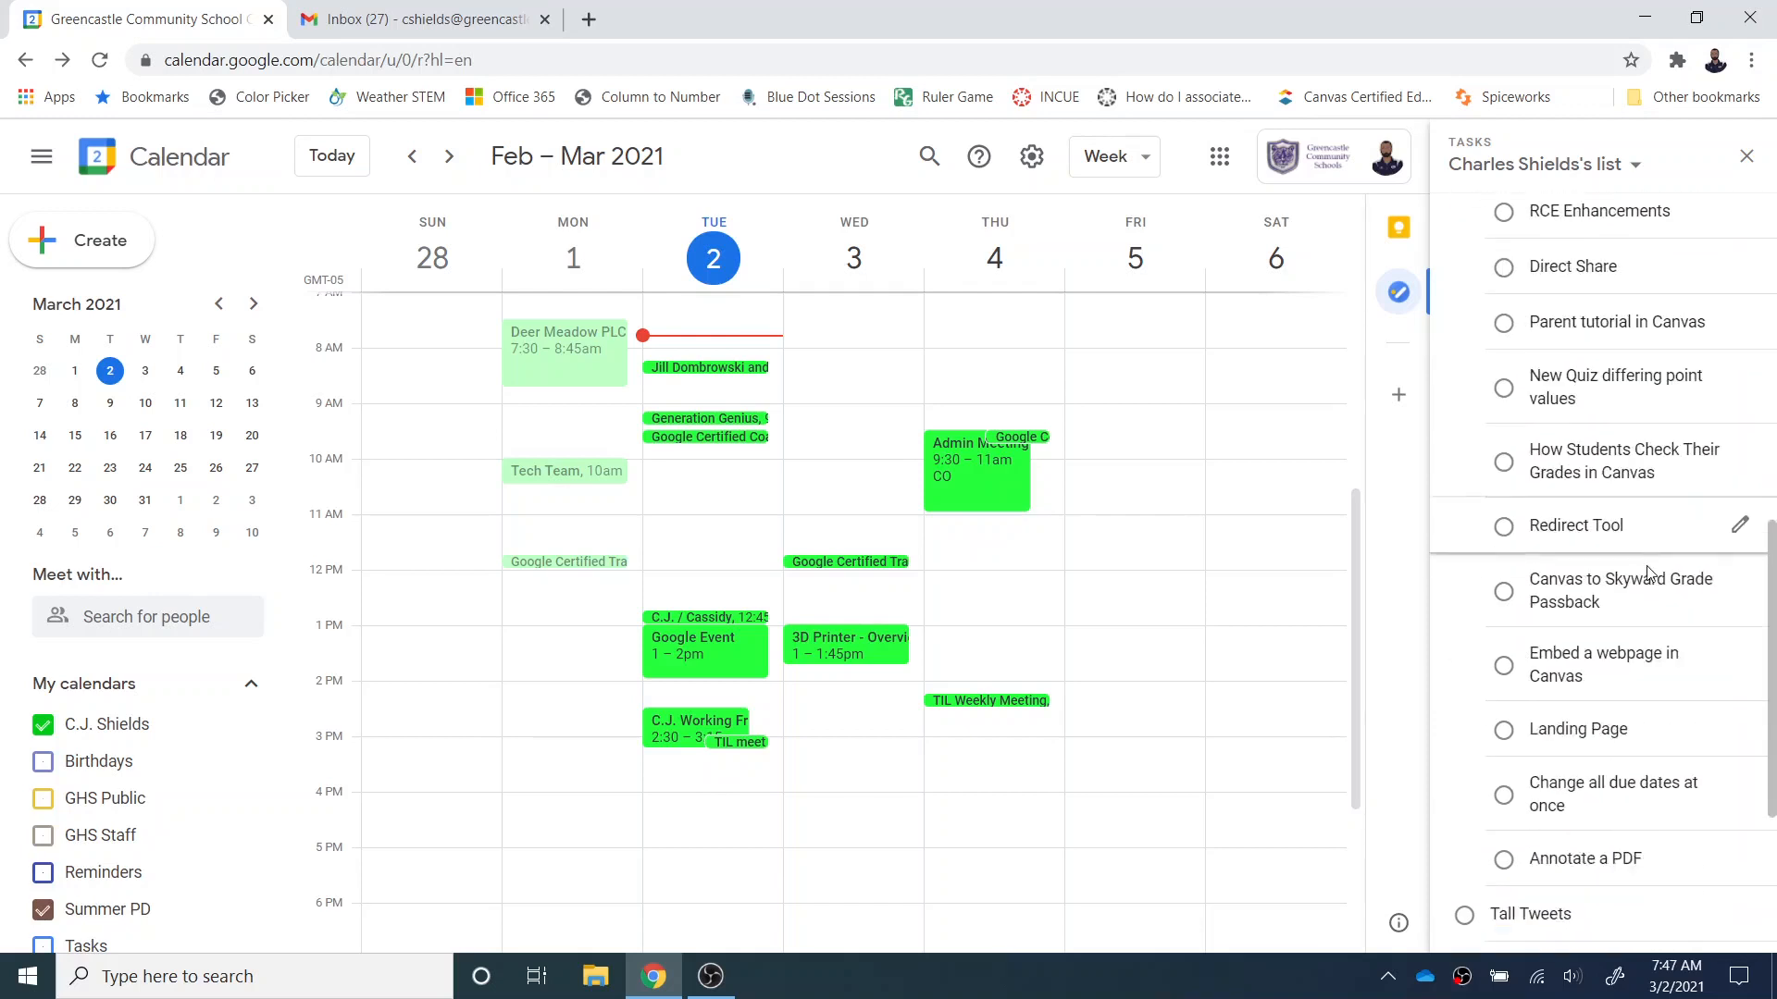
scroll(1646, 586, up, 10)
scroll(1645, 586, up, 3)
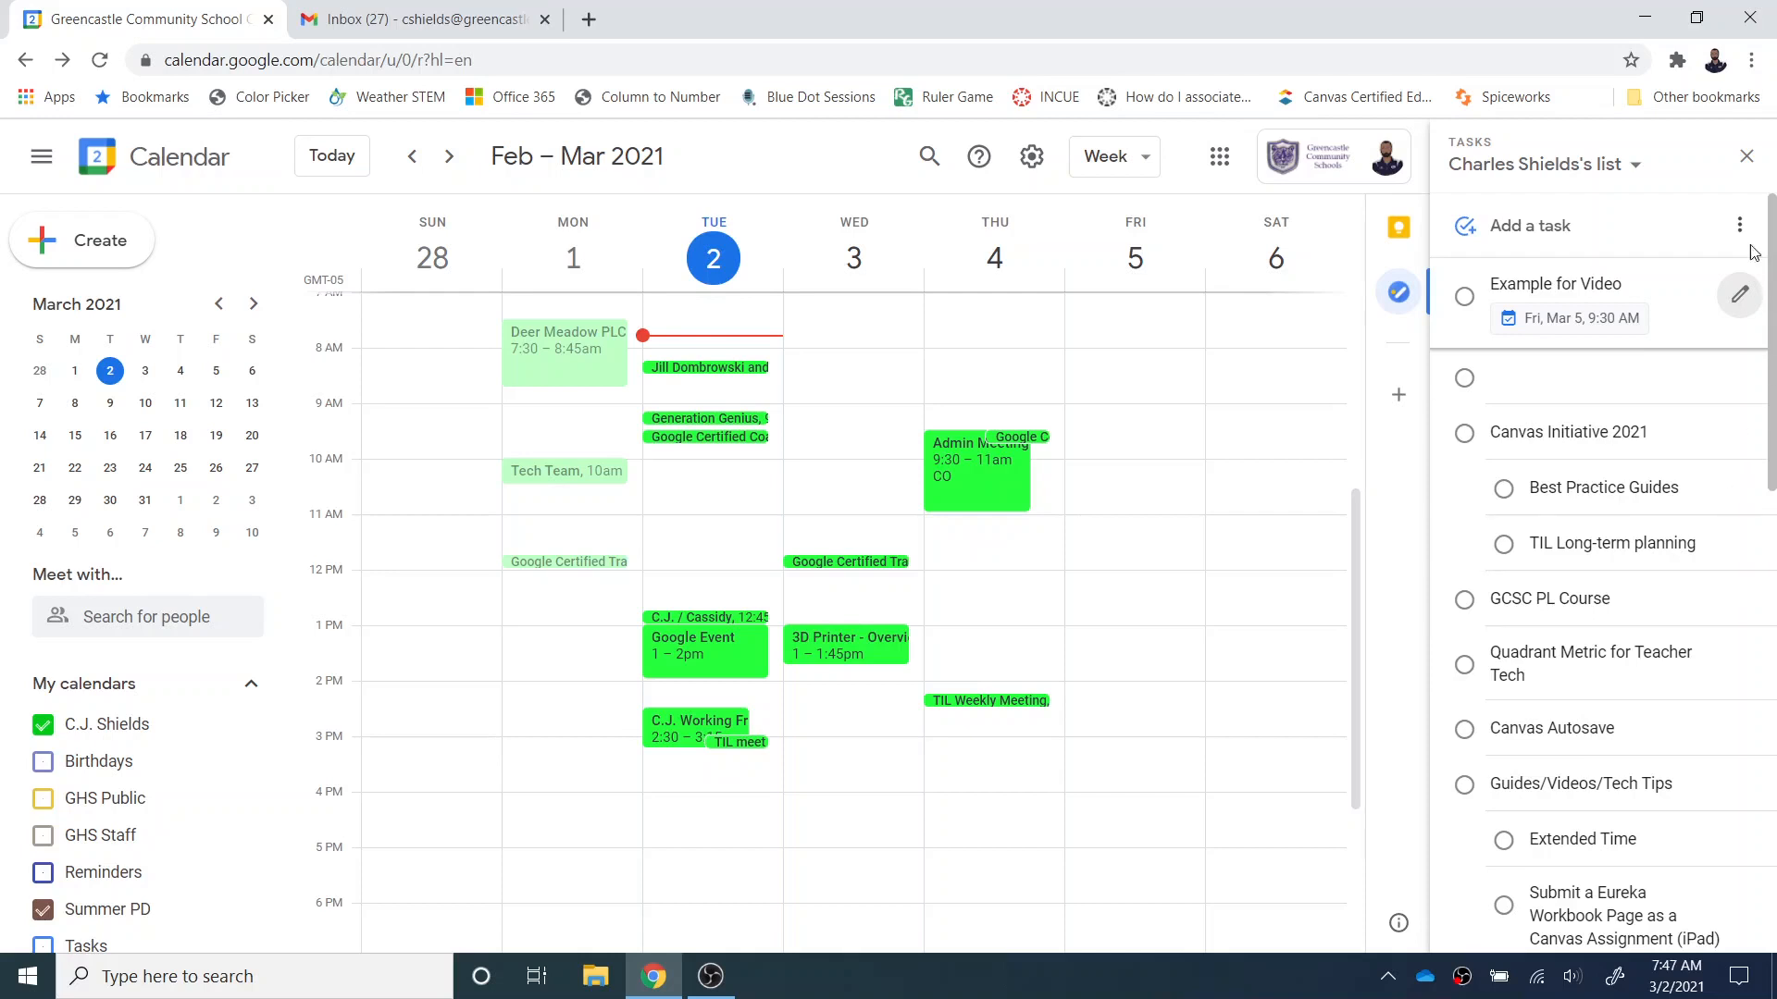
click(1641, 173)
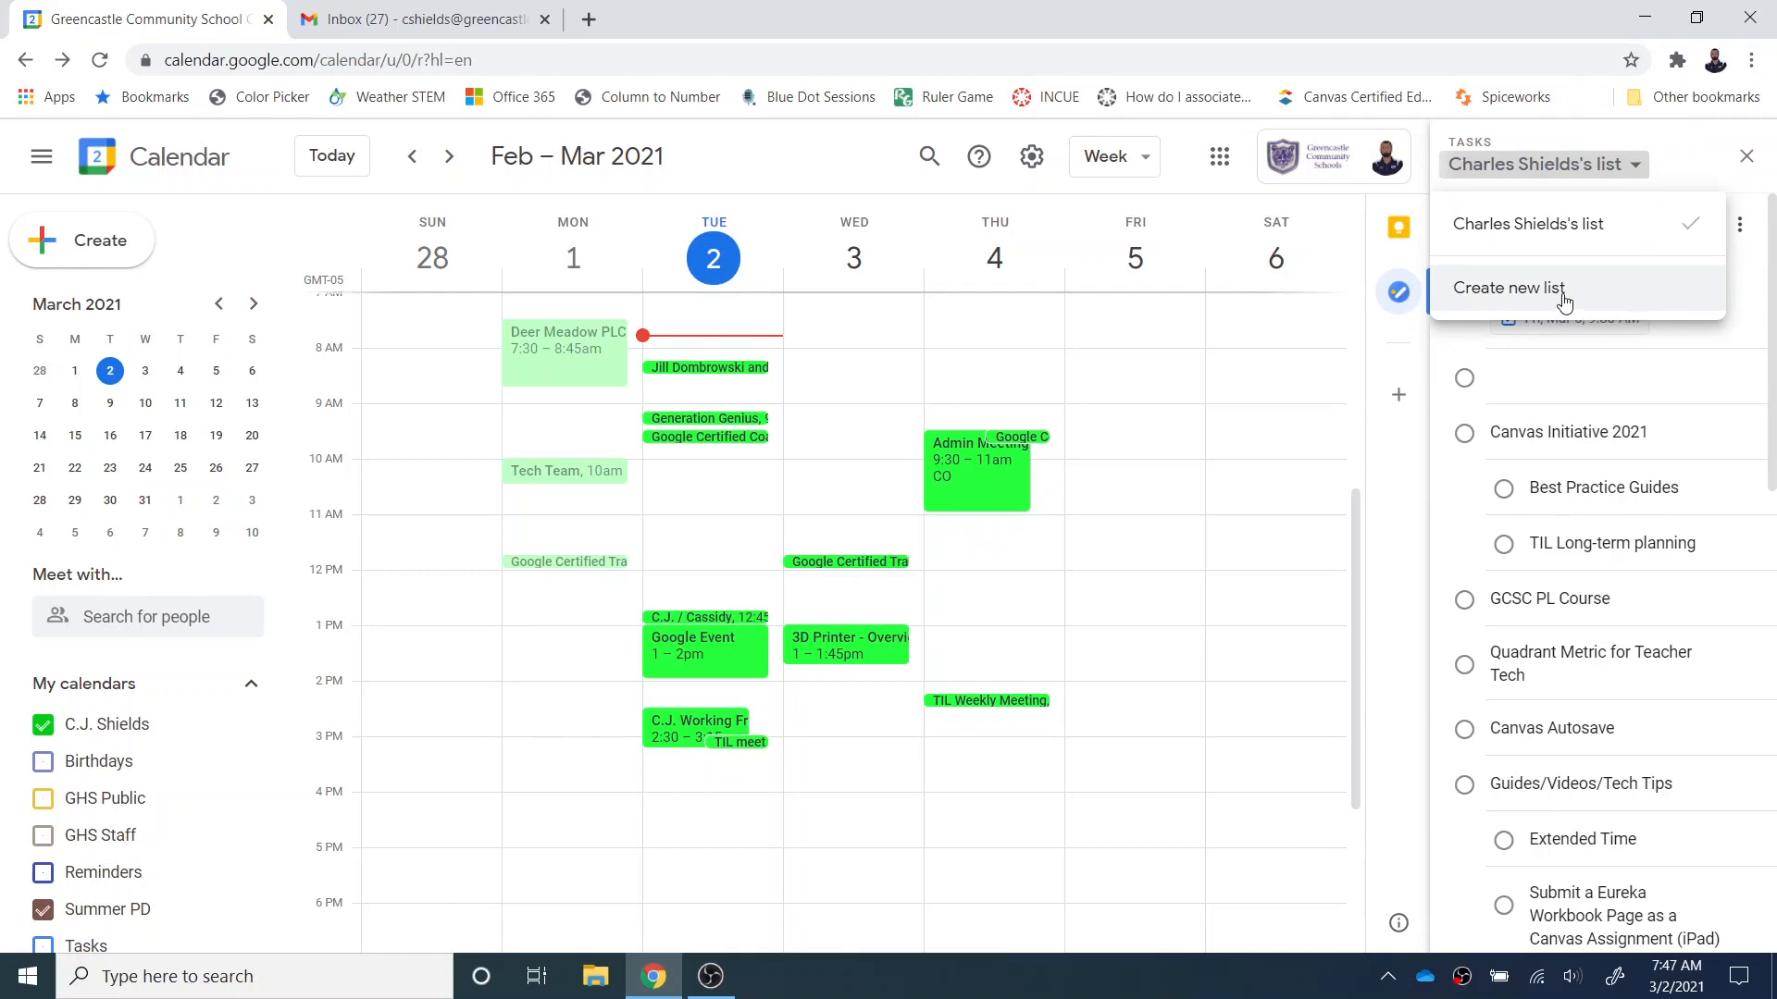
click(1556, 144)
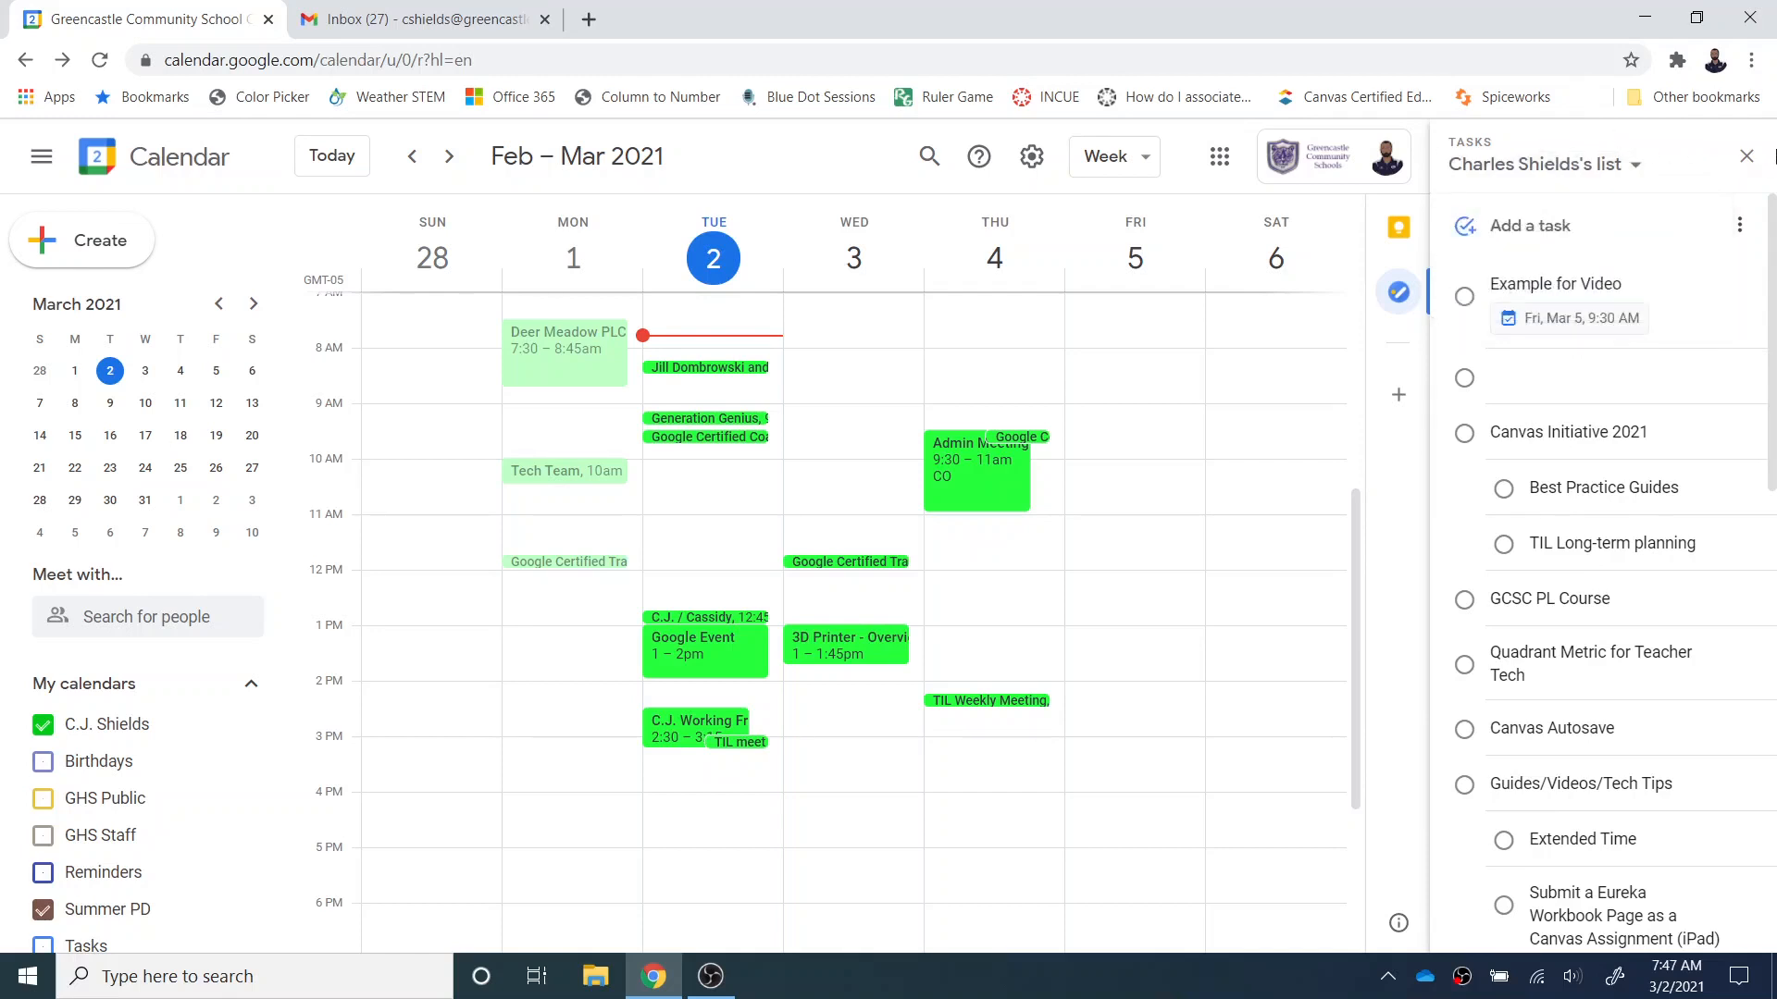
click(1748, 157)
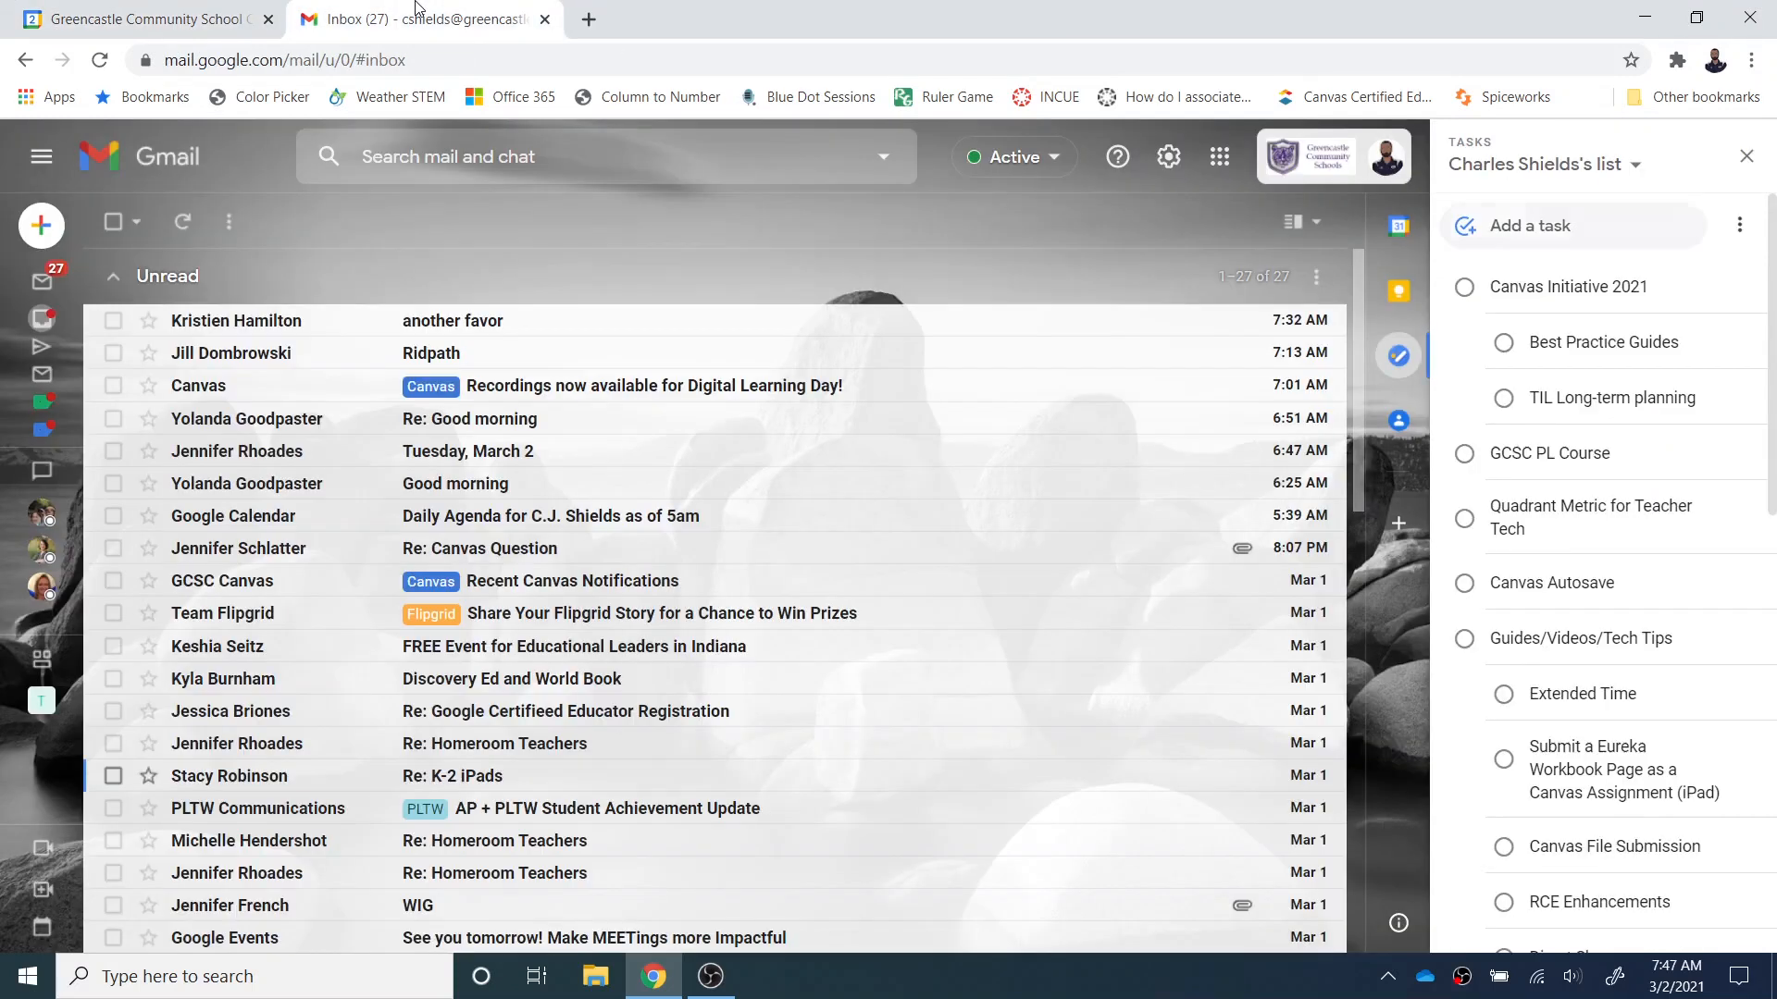
Switch to Gmail, open the email with the subject "WIG" and add it to Tasks.
click(421, 20)
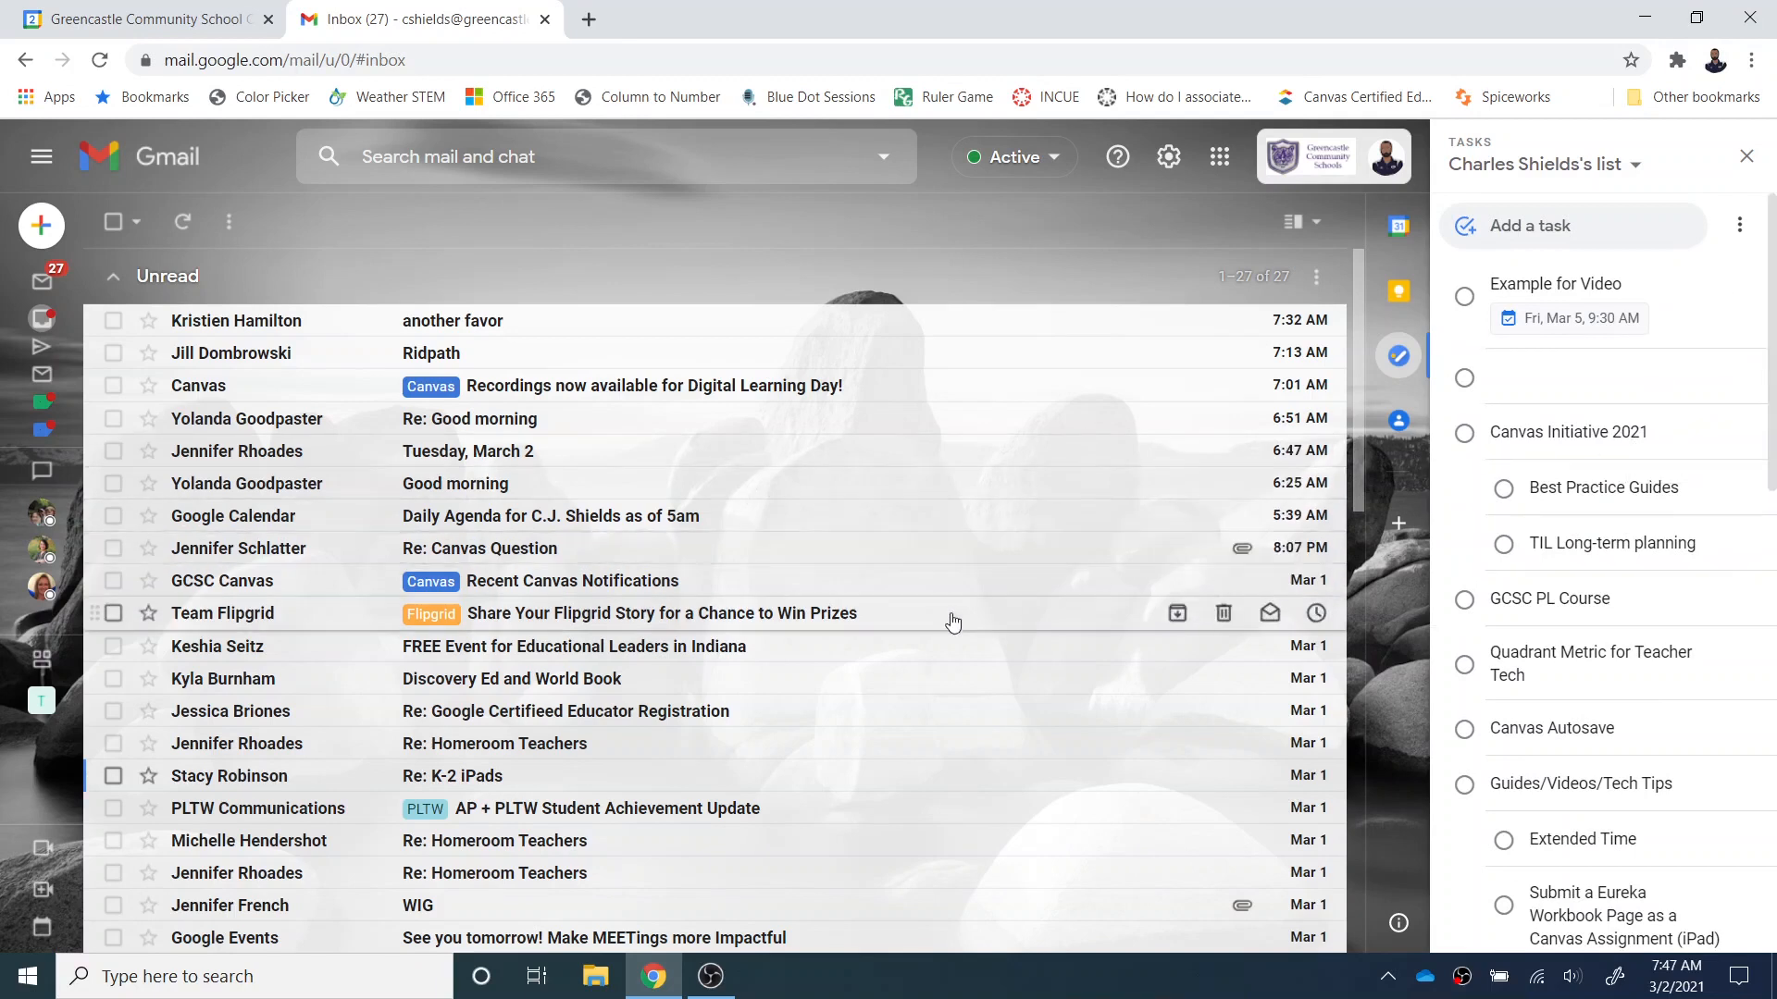
click(511, 911)
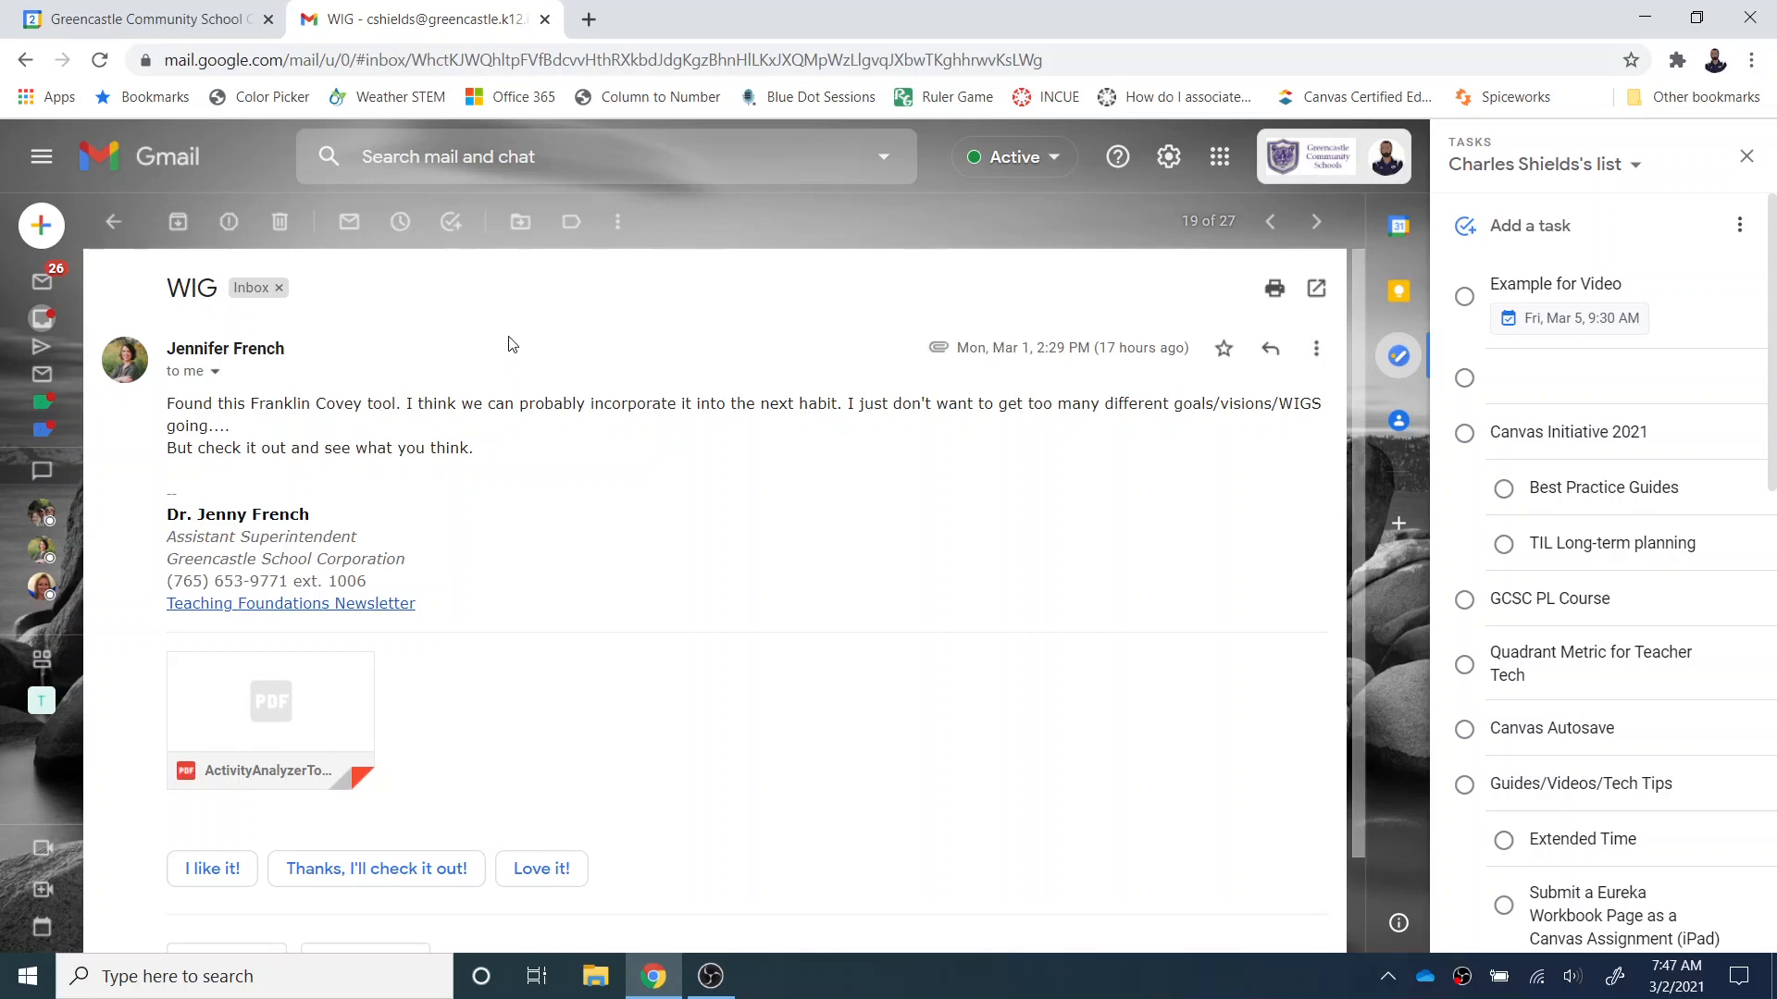
click(459, 243)
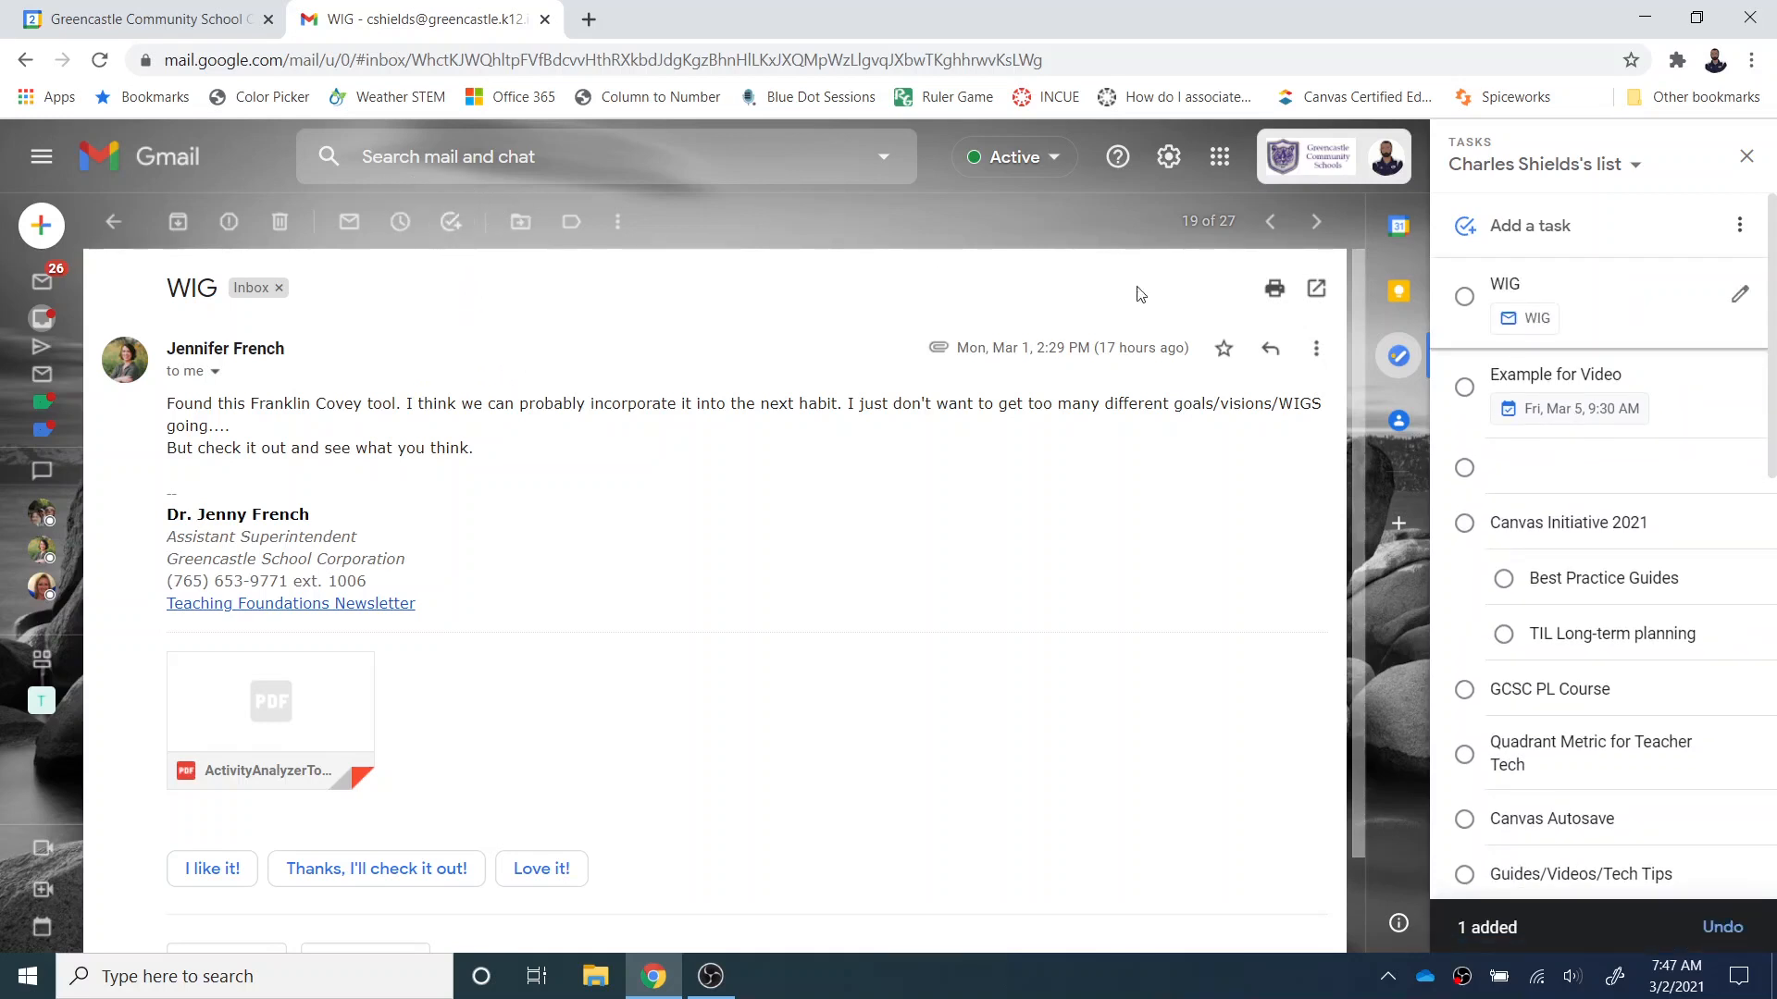
Schedule the "WIG" email task for Friday, March 5 at 9:00 AM and return to the task list.
click(1522, 326)
click(1739, 295)
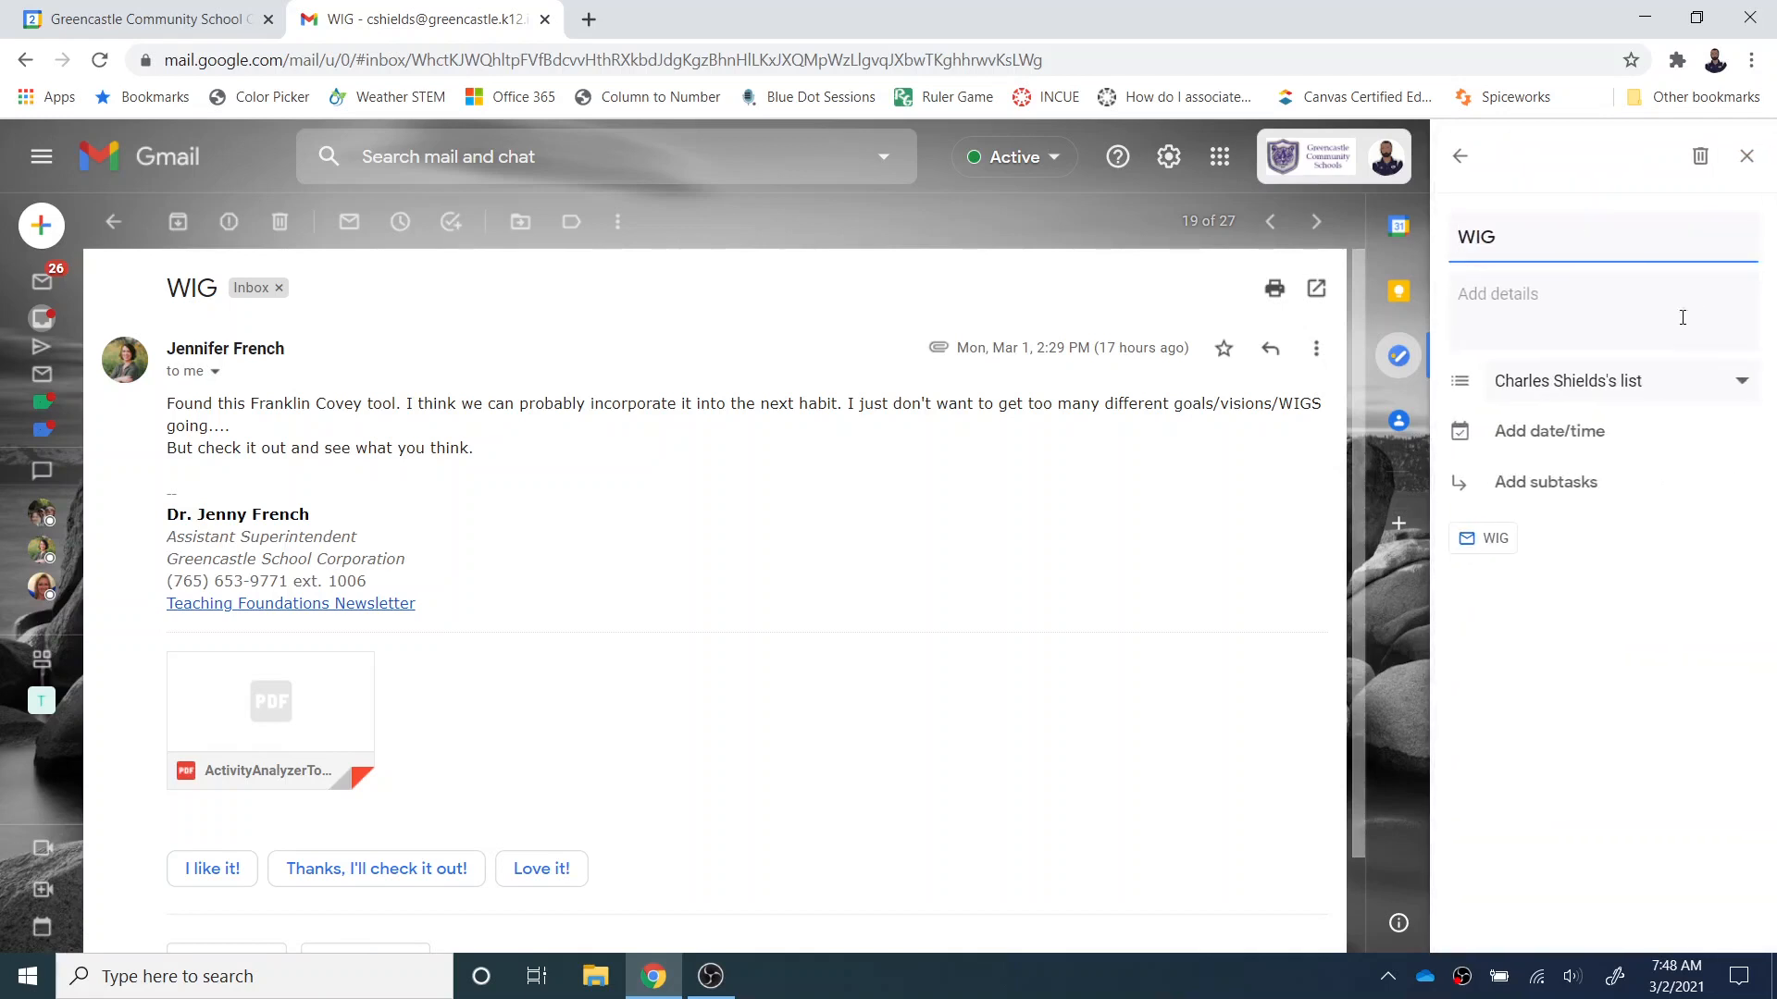
click(1584, 433)
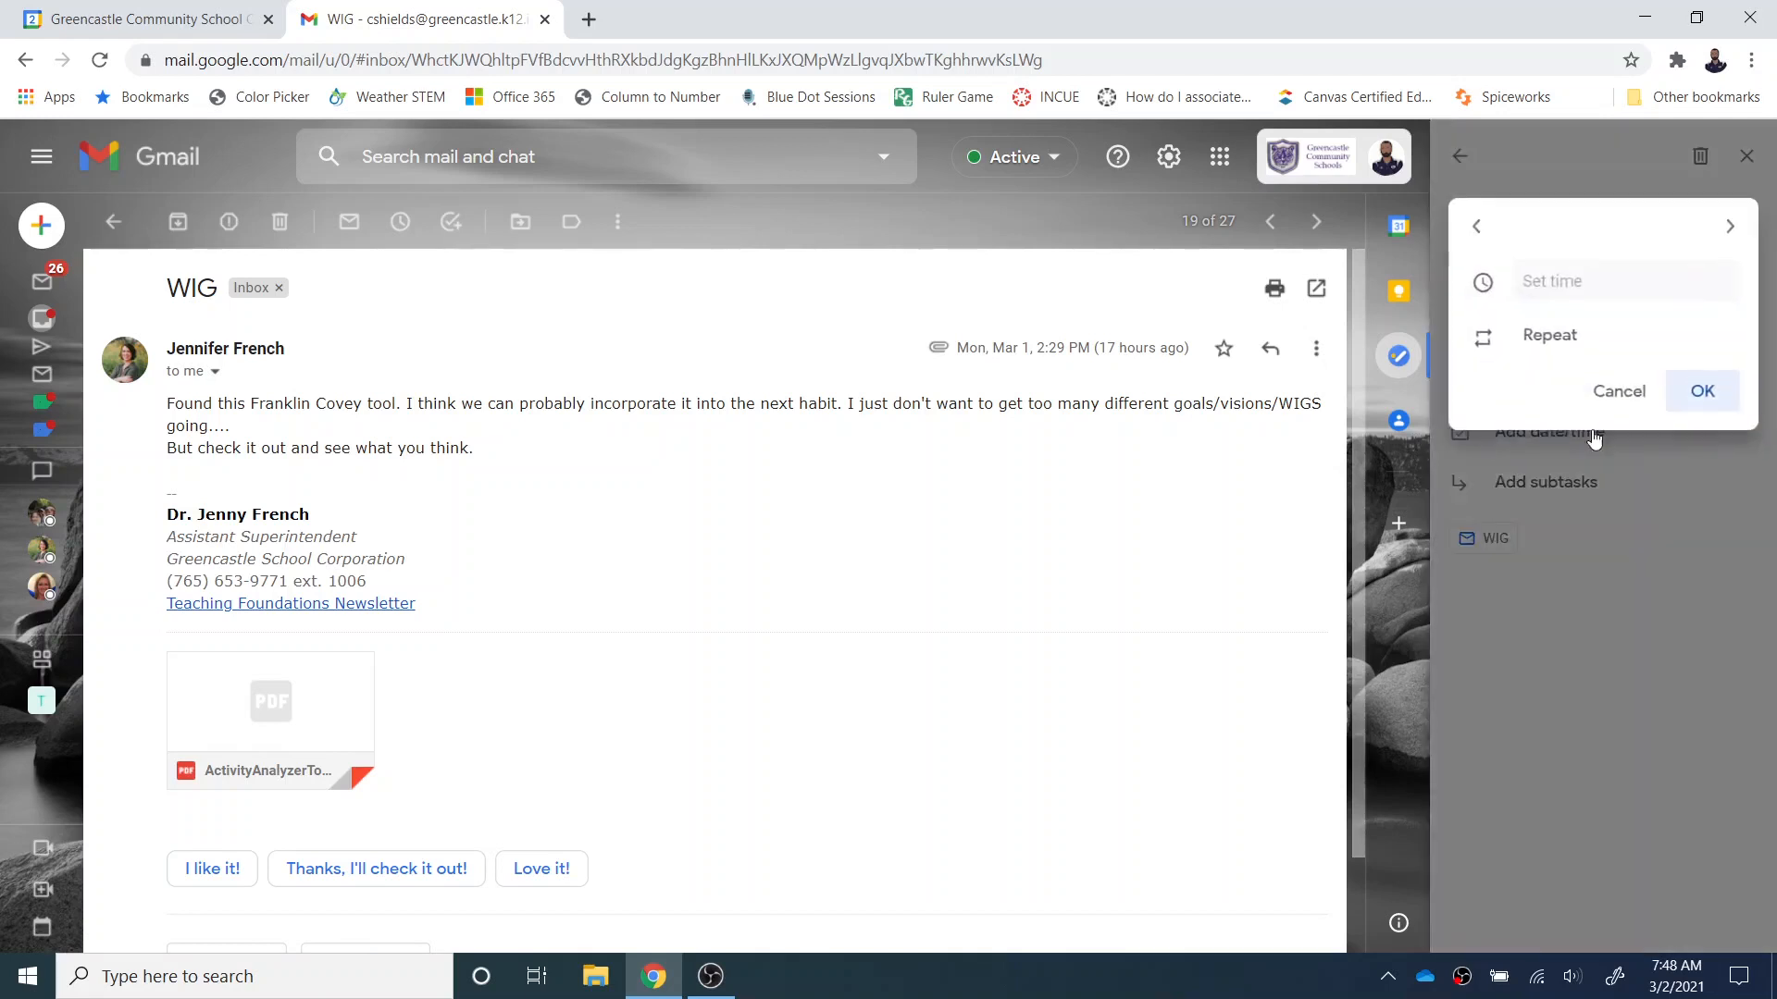
click(1684, 317)
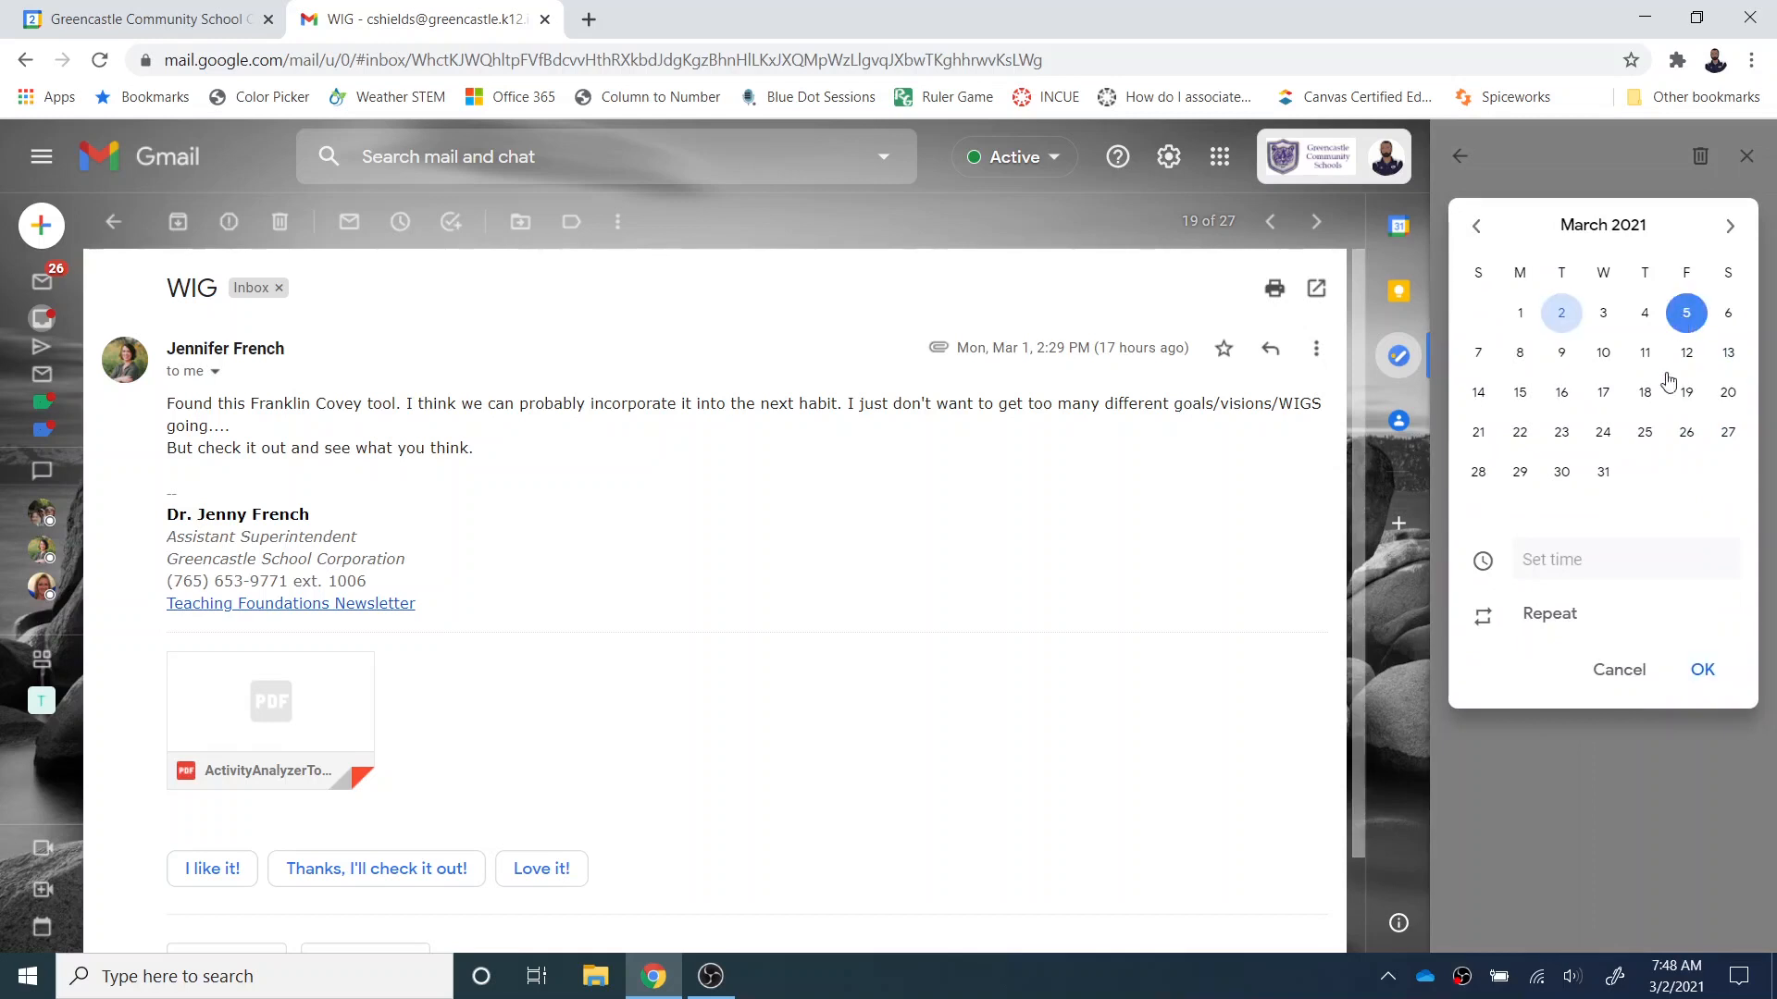
click(1552, 550)
click(1571, 242)
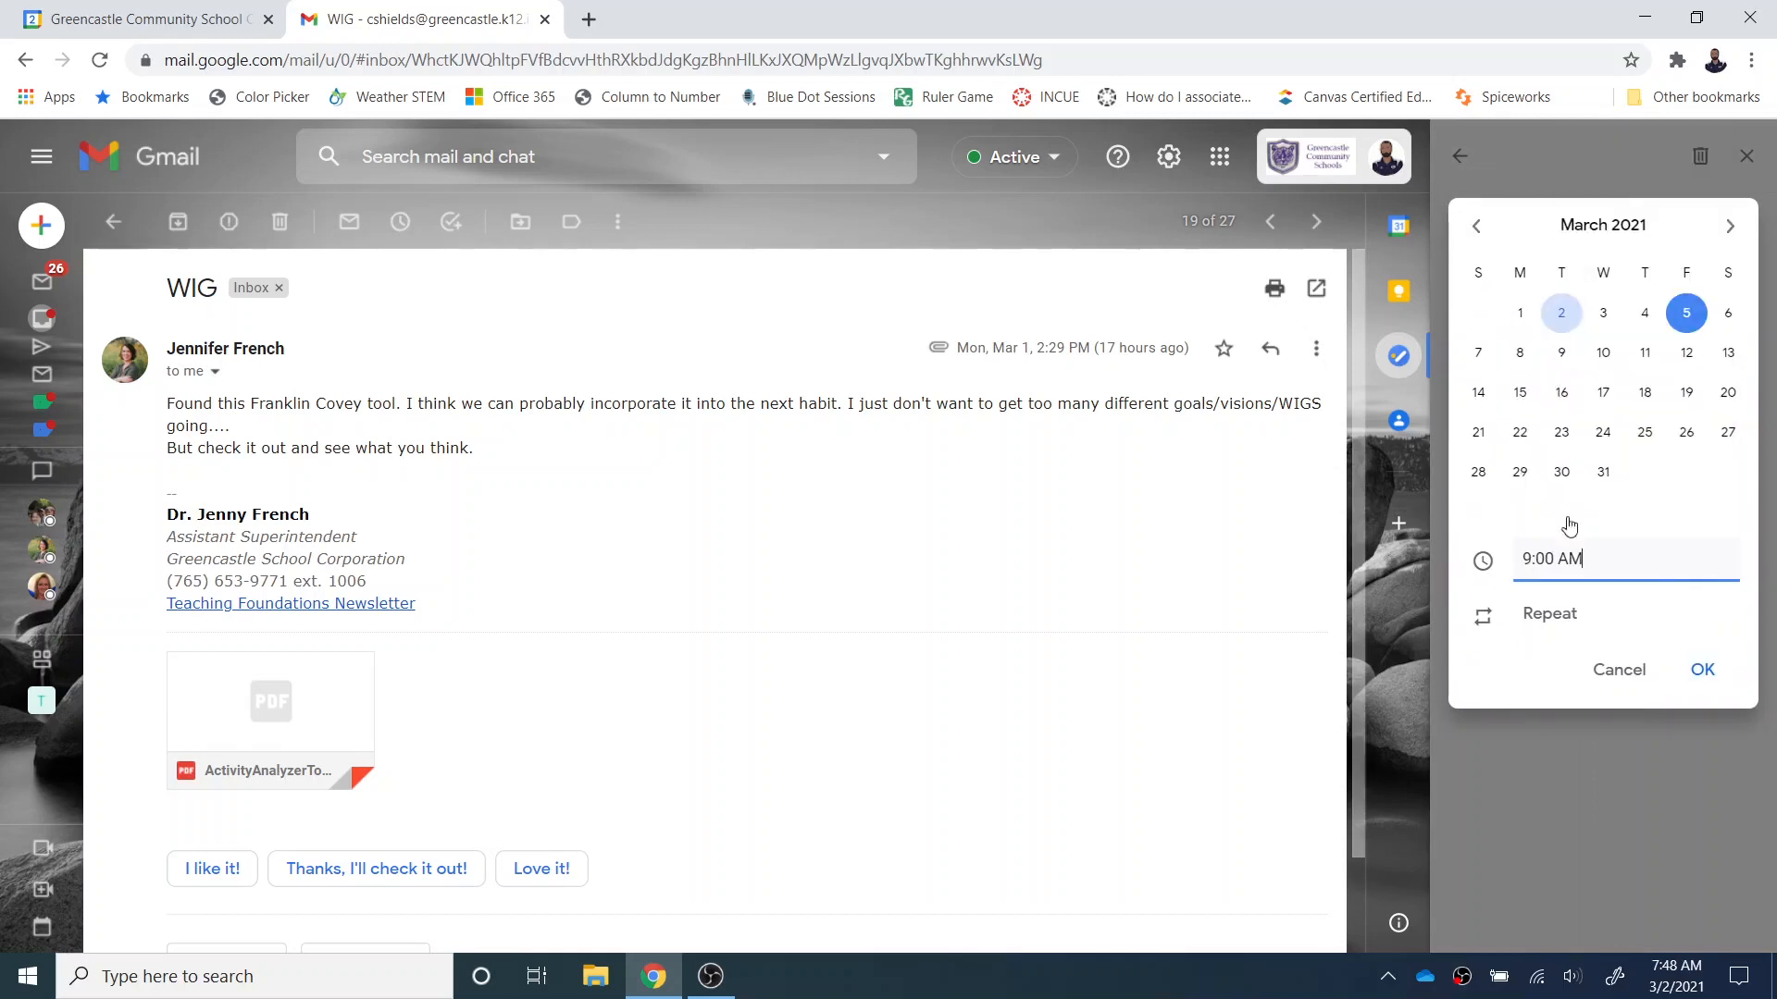
click(1709, 683)
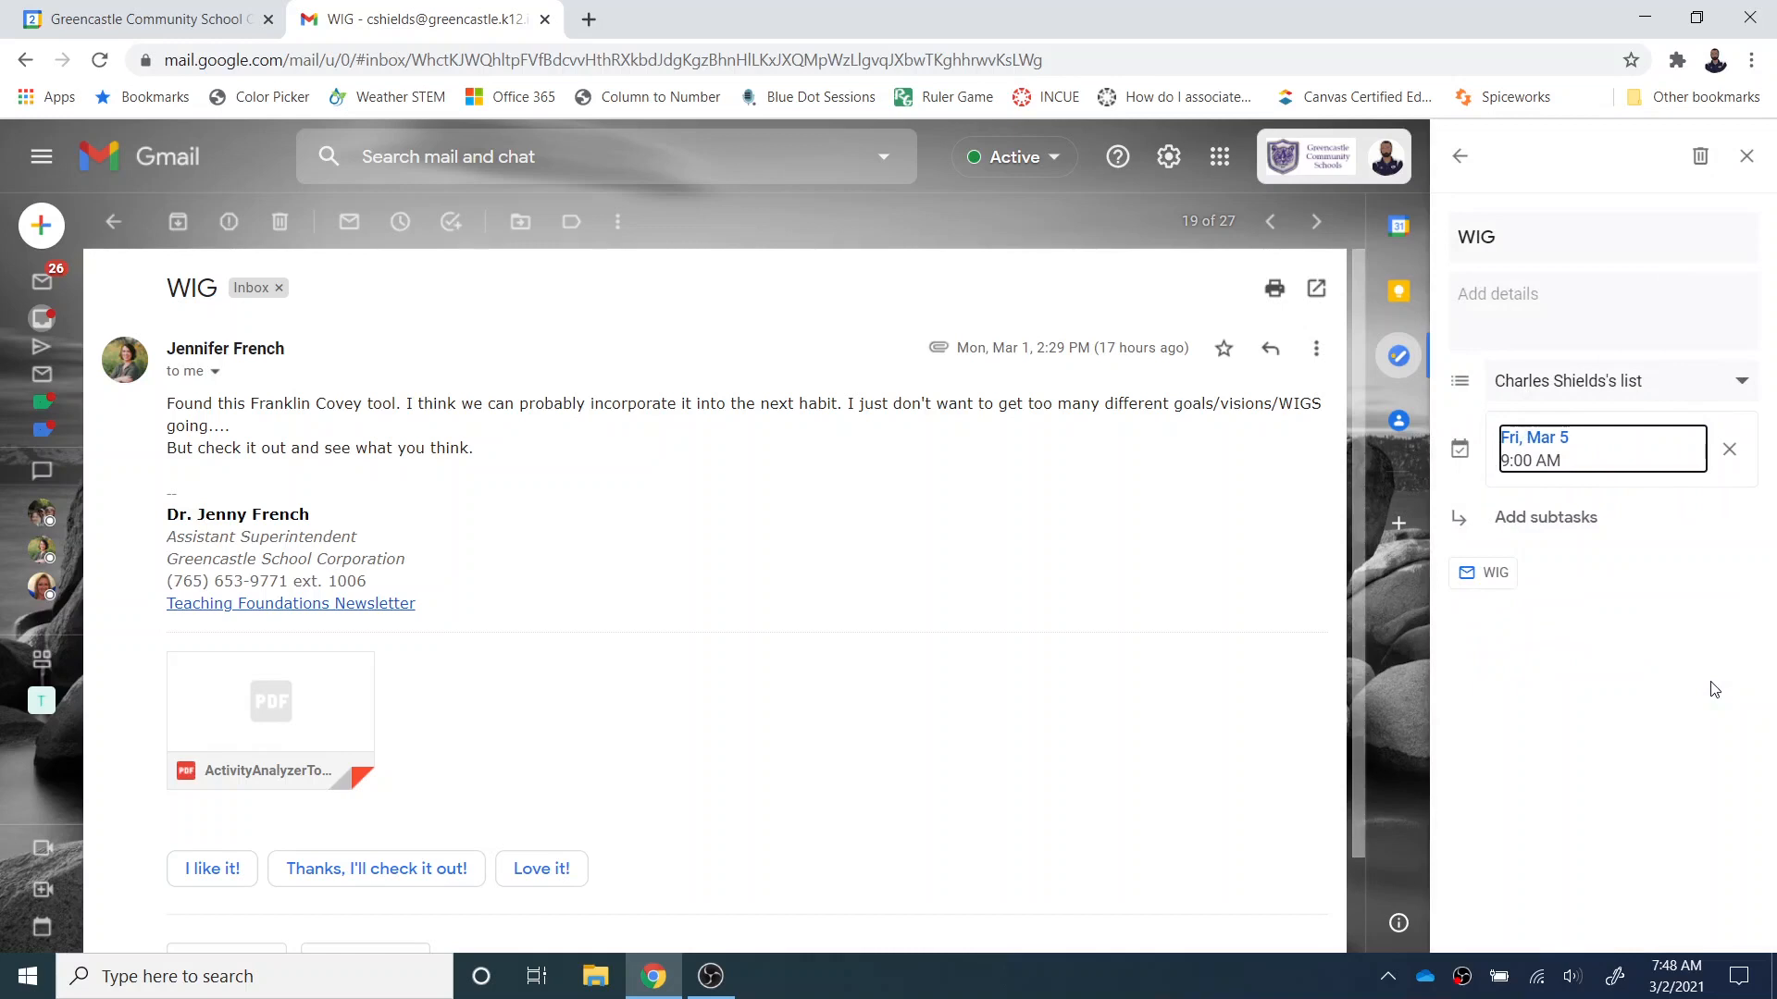
click(1459, 157)
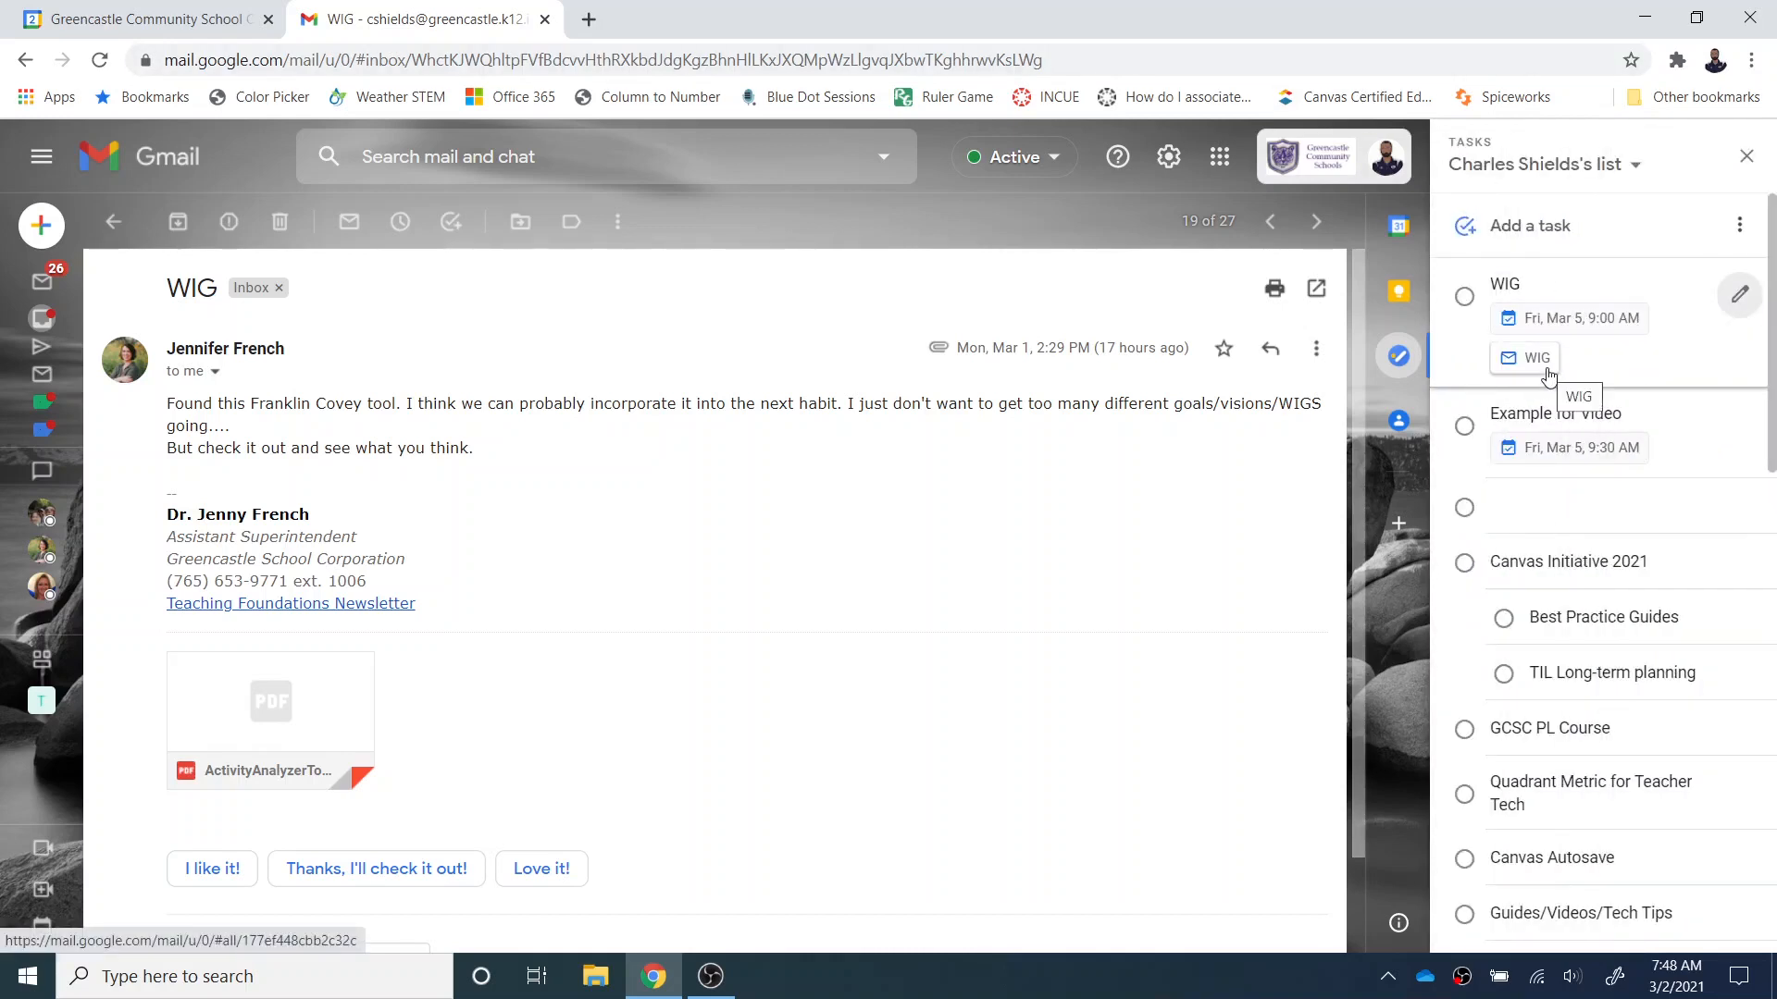
Reload Google Calendar to check for the scheduled tasks, and return to the "WIG" email in Gmail.
click(211, 18)
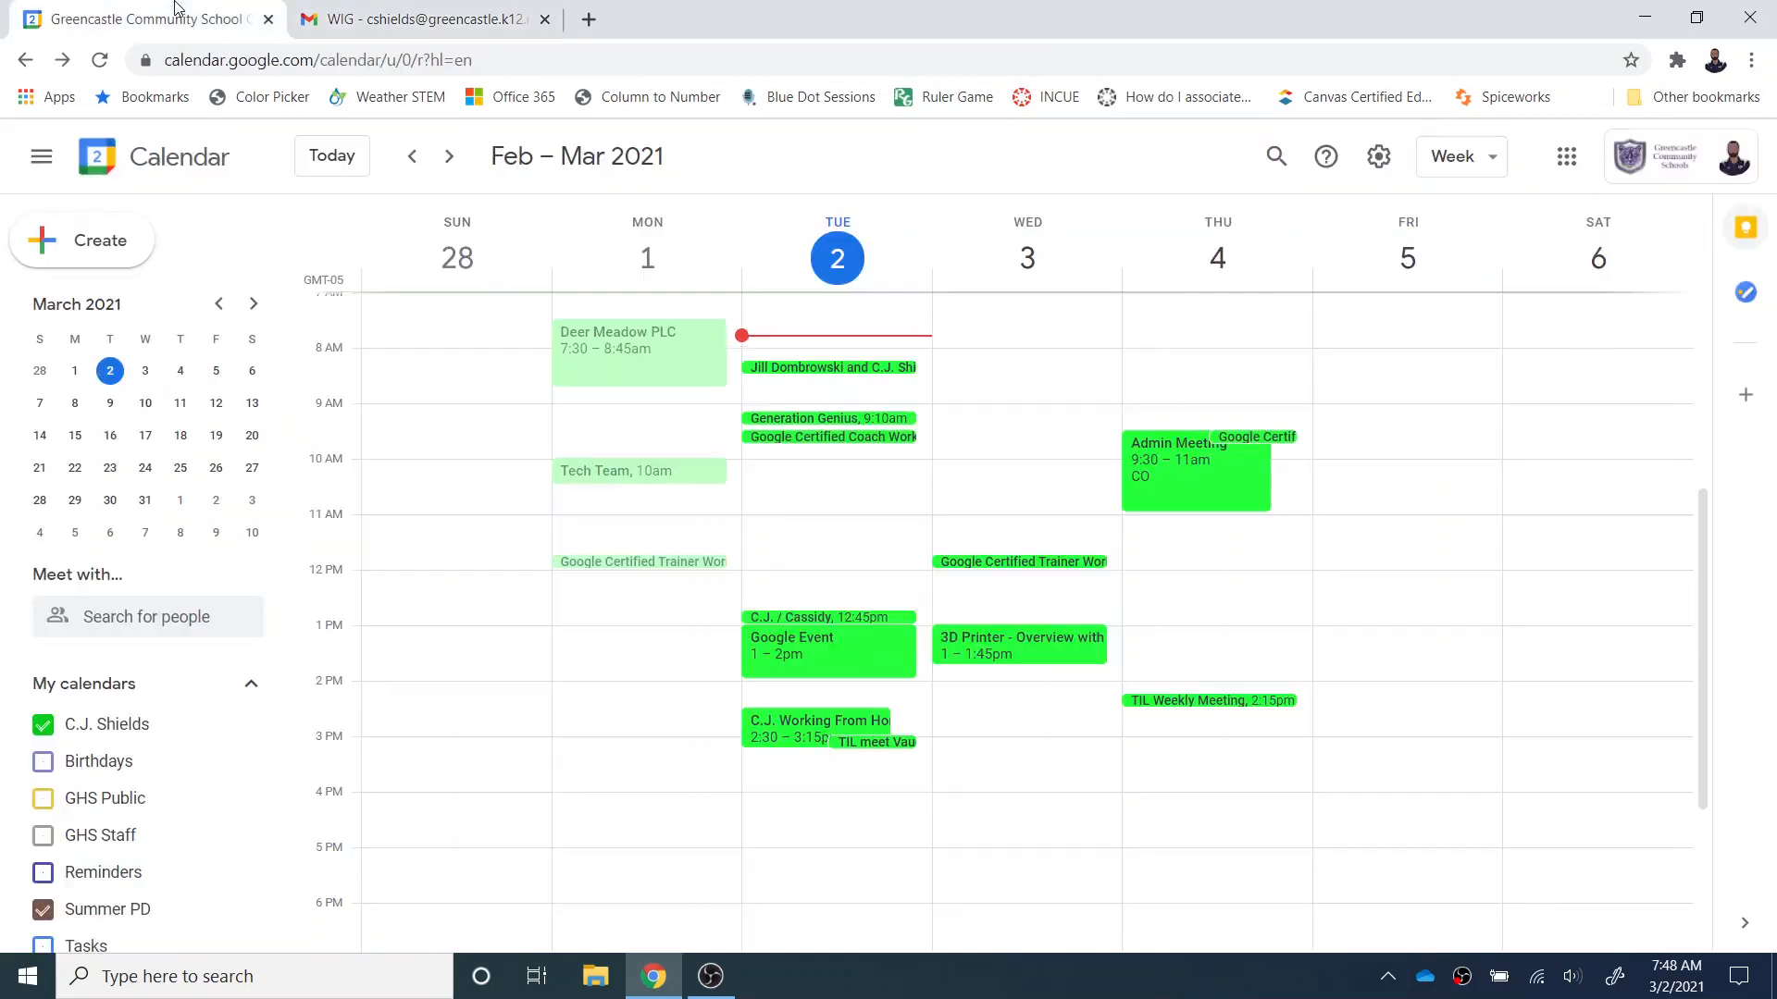
click(100, 61)
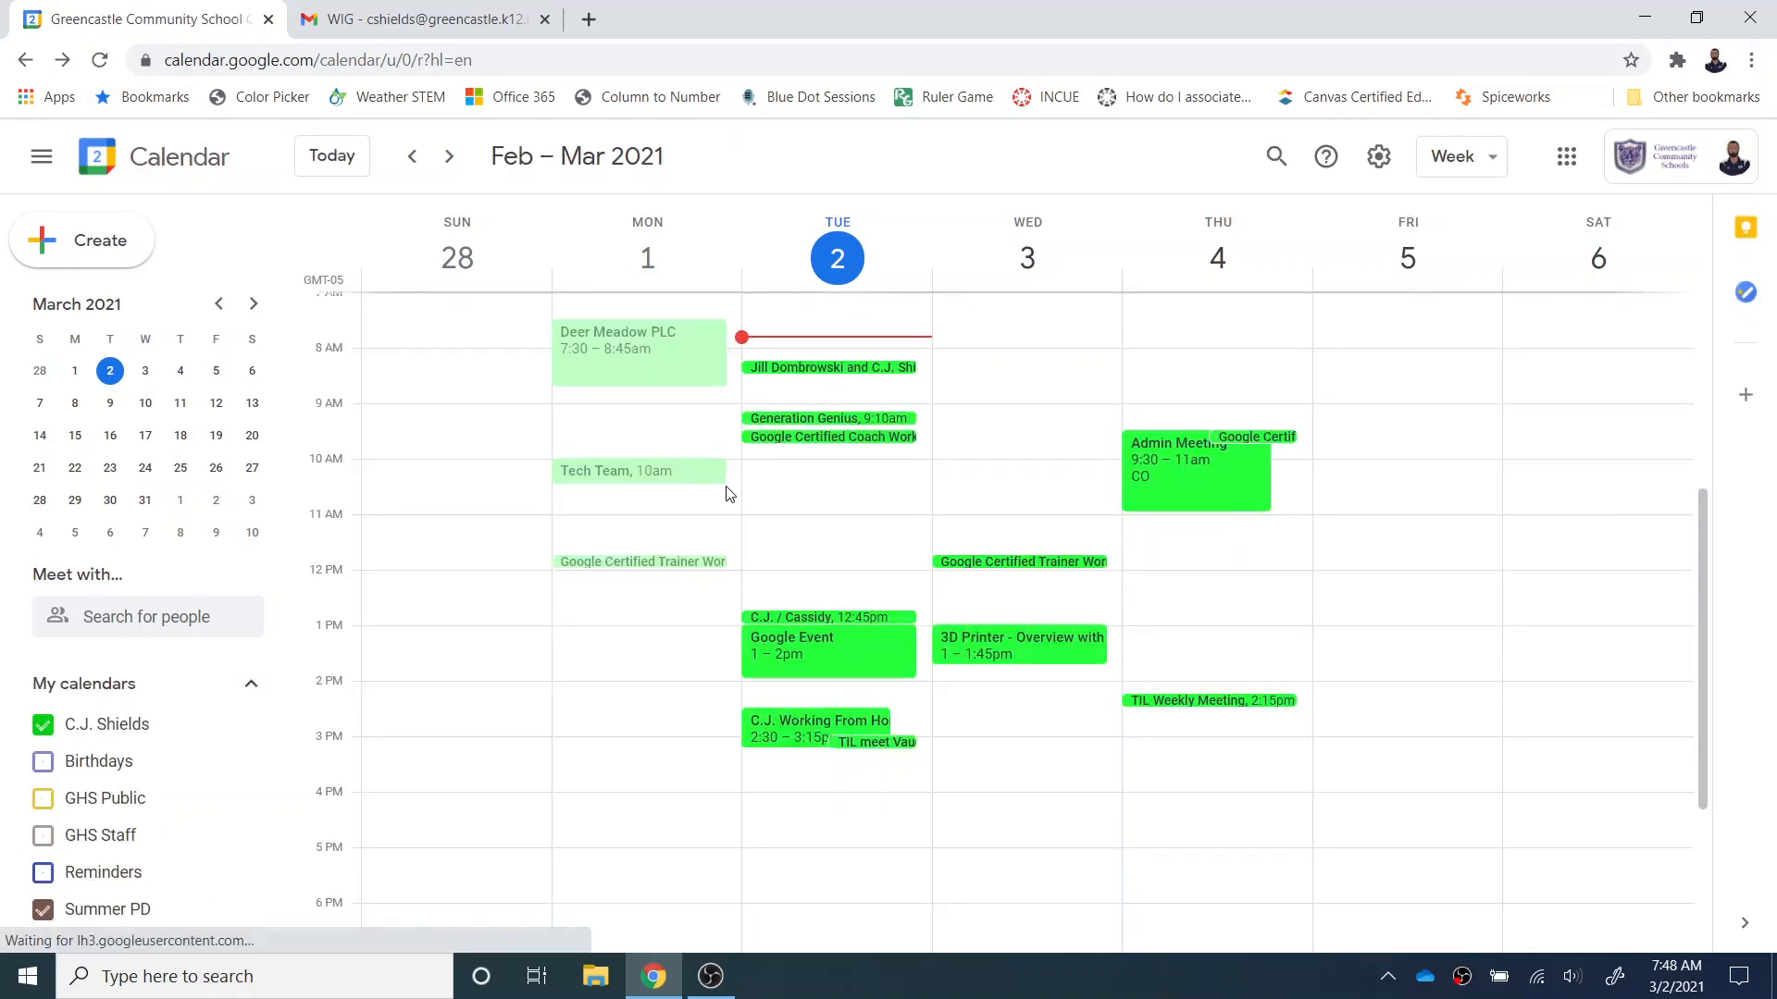
click(479, 9)
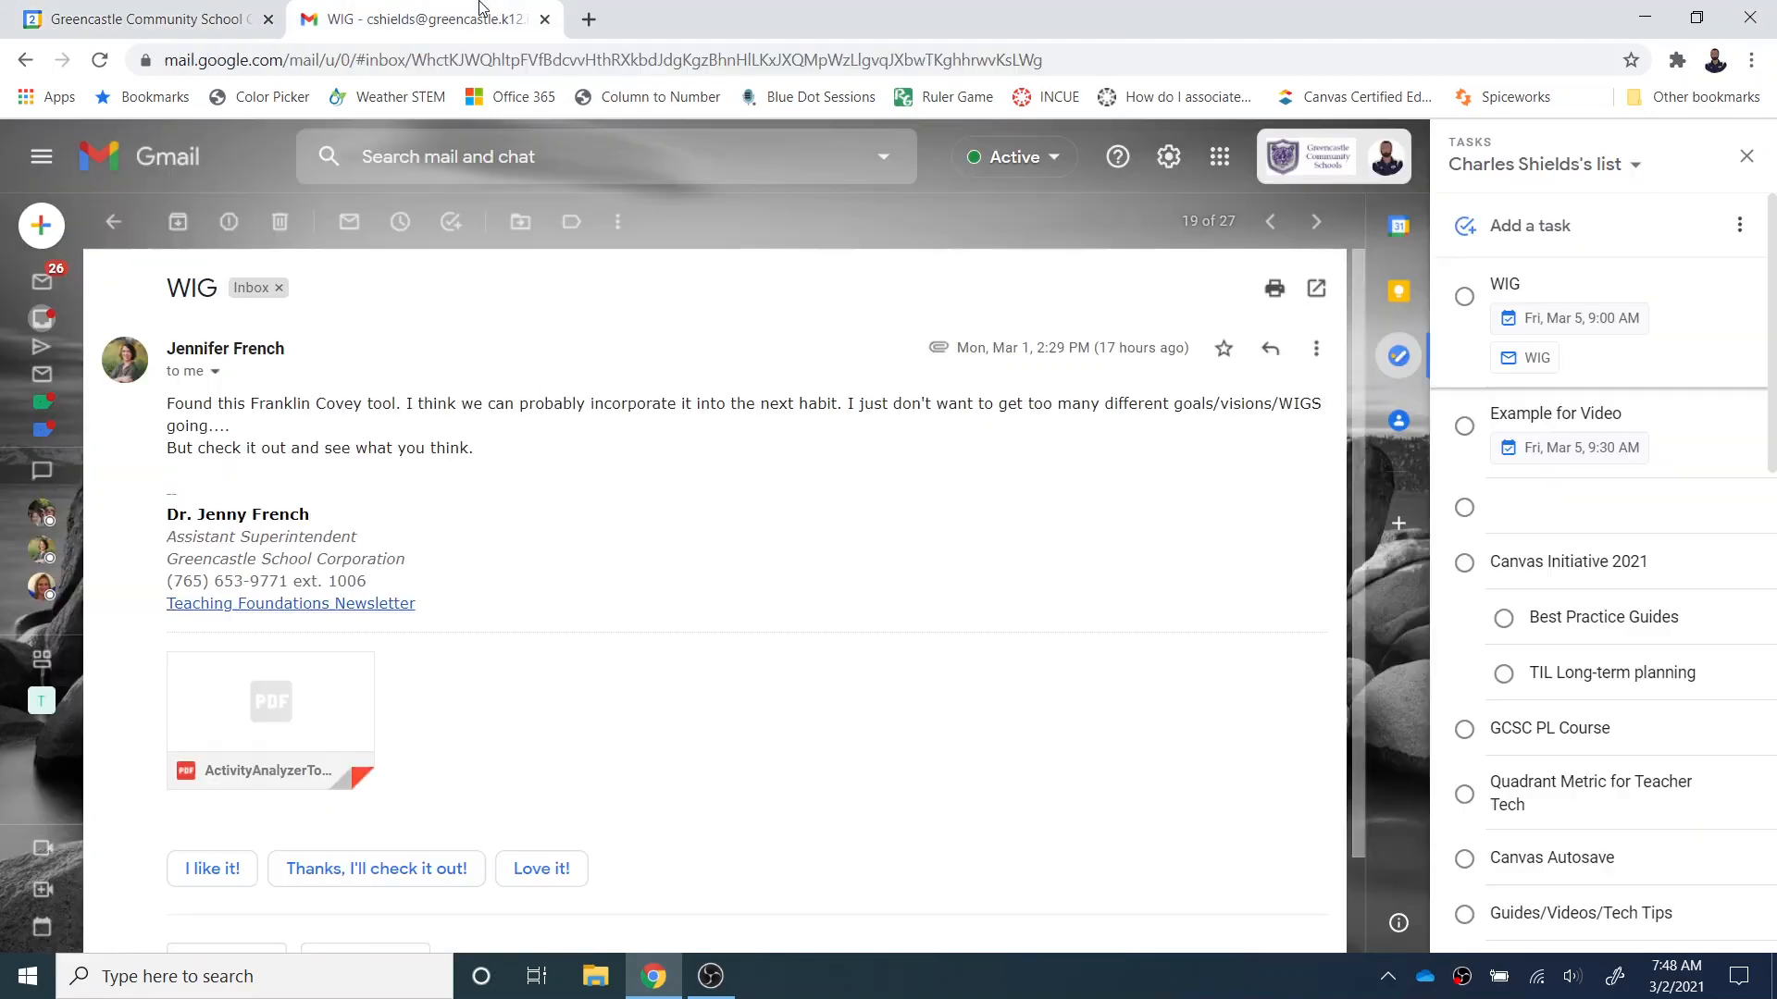